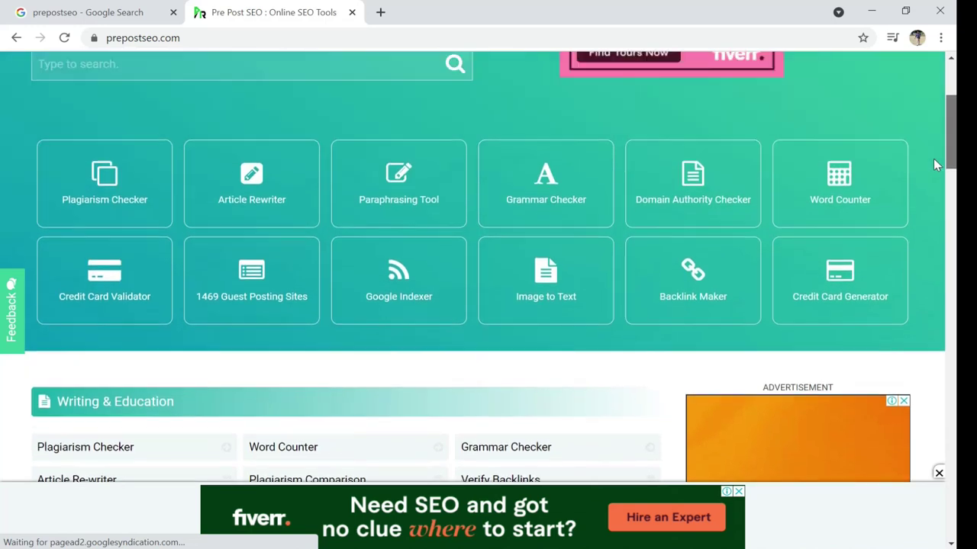
Open the Plagiarism Checker and look over its text entry area and check option.
{"action": "left_click", "coordinate": [109, 219]}
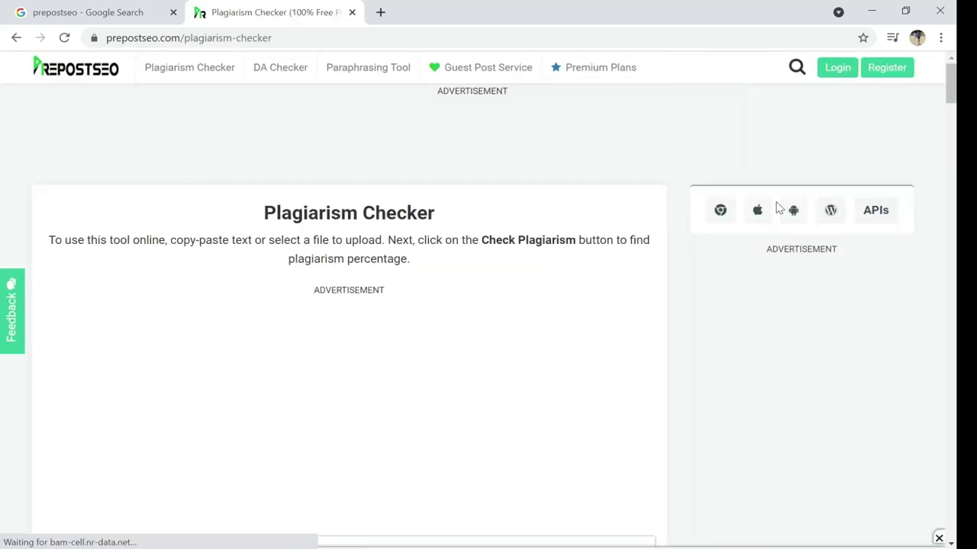
{"action": "left_click_drag", "start_coordinate": [953, 92], "coordinate": [952, 122]}
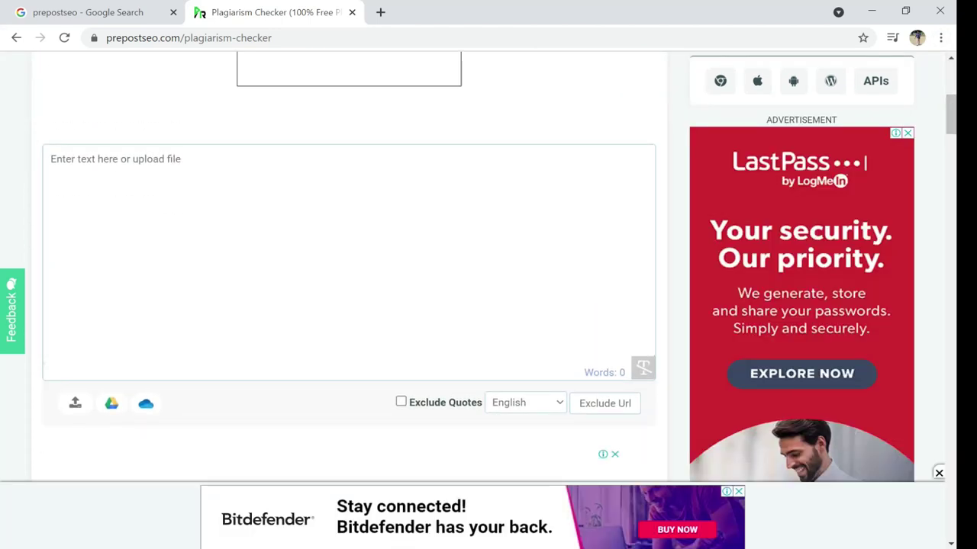
{"action": "left_click", "coordinate": [248, 186]}
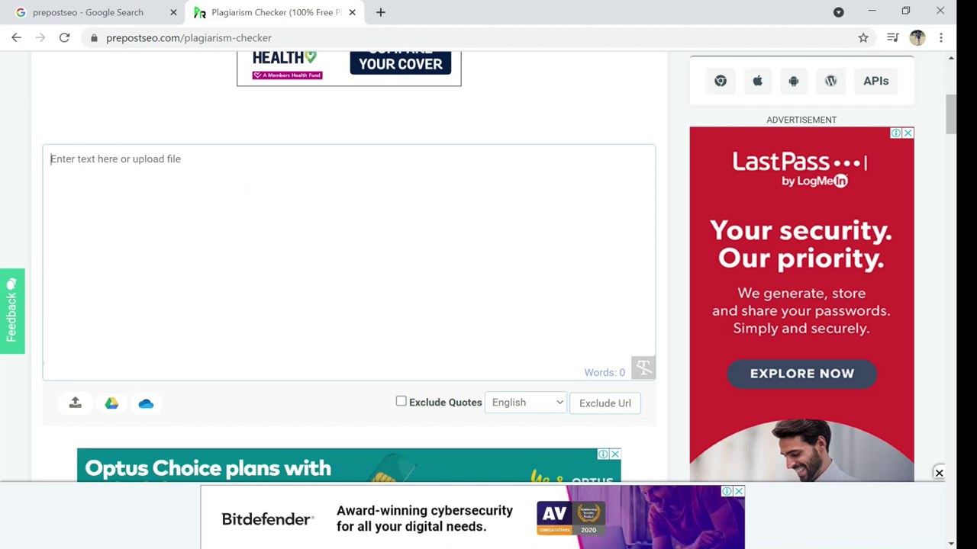
{"action": "left_click_drag", "start_coordinate": [952, 127], "coordinate": [954, 144]}
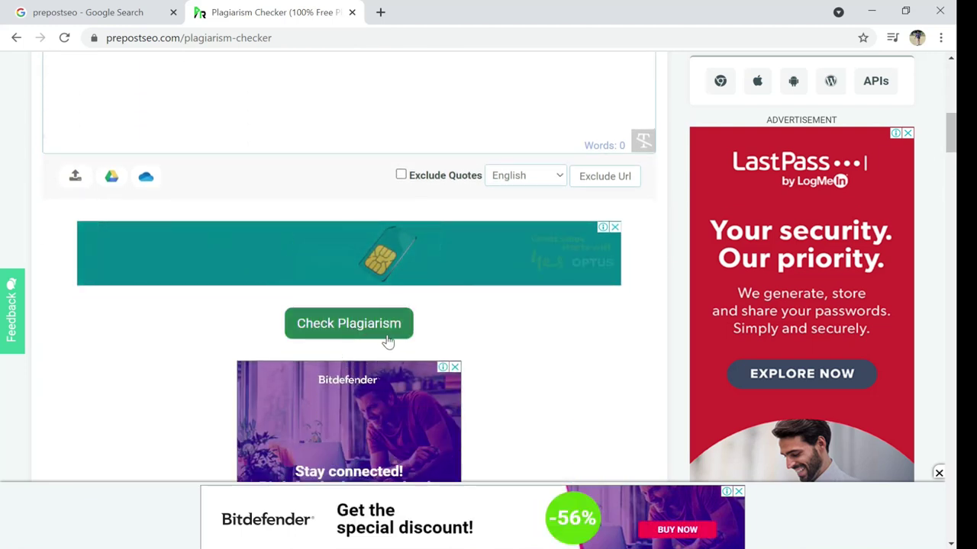
Examine the Plagiarism Checker's word limits for visitors, registered basic users and basic premium users.
{"action": "left_click_drag", "start_coordinate": [953, 139], "coordinate": [951, 197]}
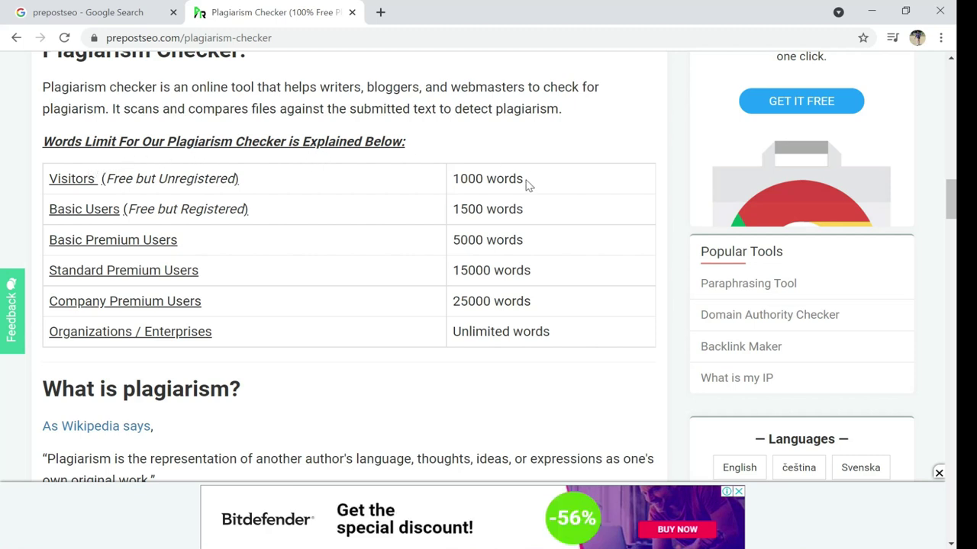
{"action": "left_click_drag", "start_coordinate": [528, 183], "coordinate": [451, 180]}
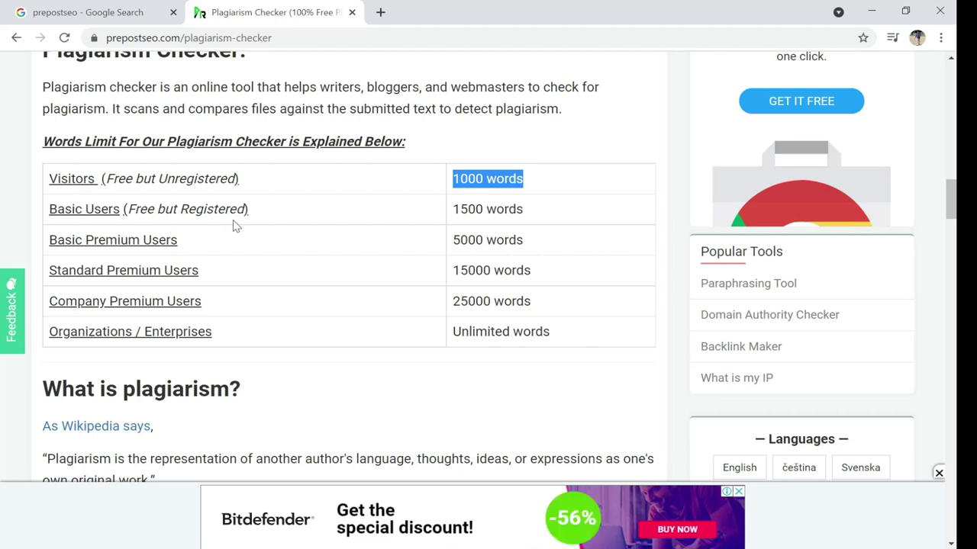
{"action": "left_click_drag", "start_coordinate": [451, 209], "coordinate": [524, 209]}
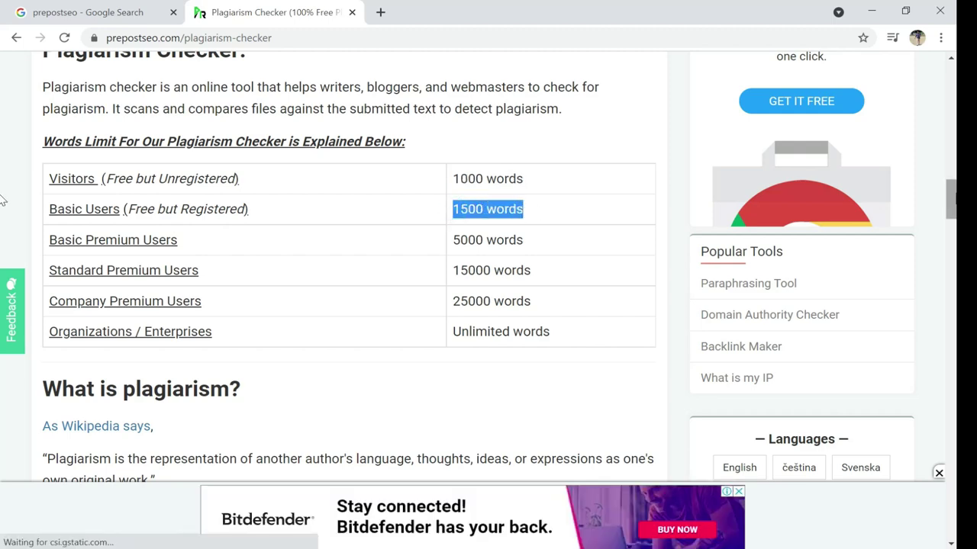
{"action": "left_click_drag", "start_coordinate": [950, 199], "coordinate": [945, 81]}
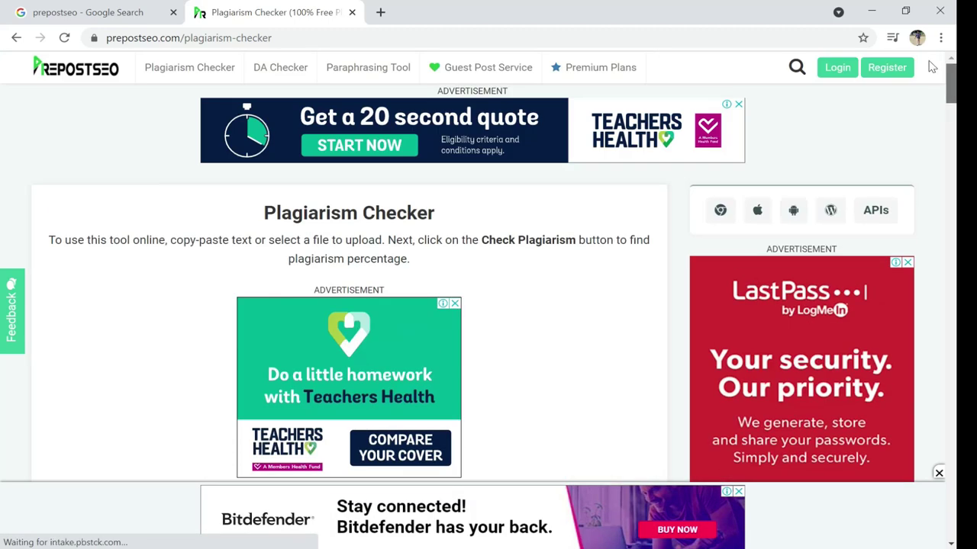
{"action": "scroll", "coordinate": [2, 145], "scroll_direction": "down", "scroll_amount": 10}
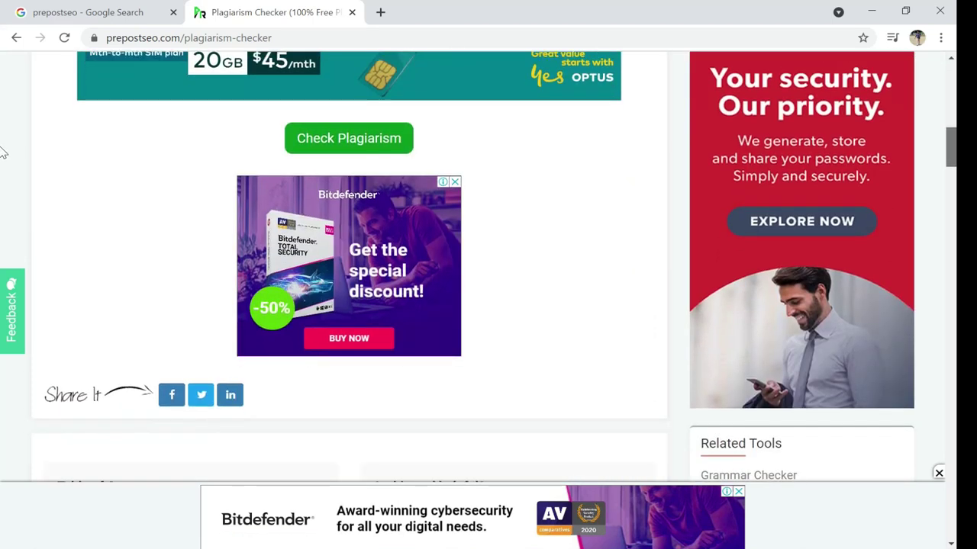
{"action": "scroll", "coordinate": [2, 152], "scroll_direction": "down", "scroll_amount": 5}
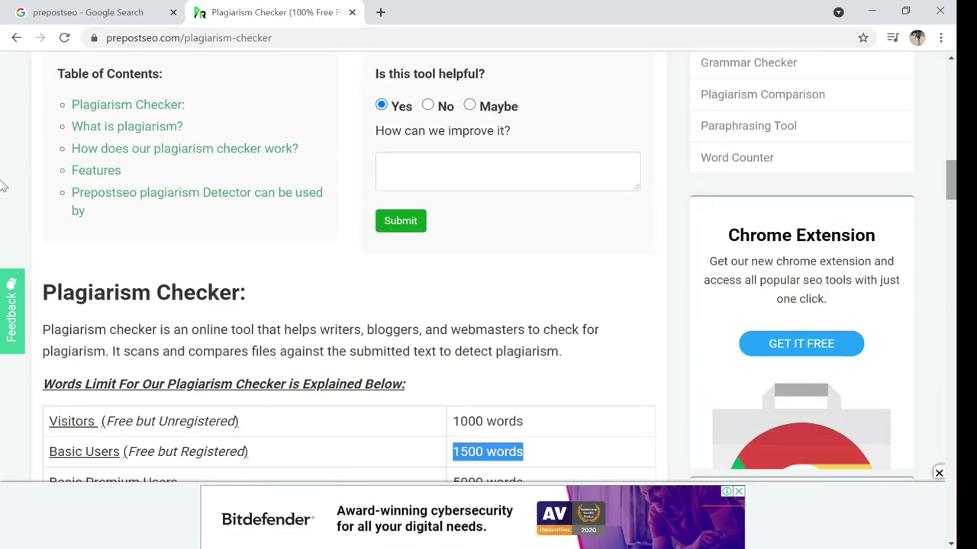
{"action": "left_click_drag", "start_coordinate": [951, 187], "coordinate": [951, 211]}
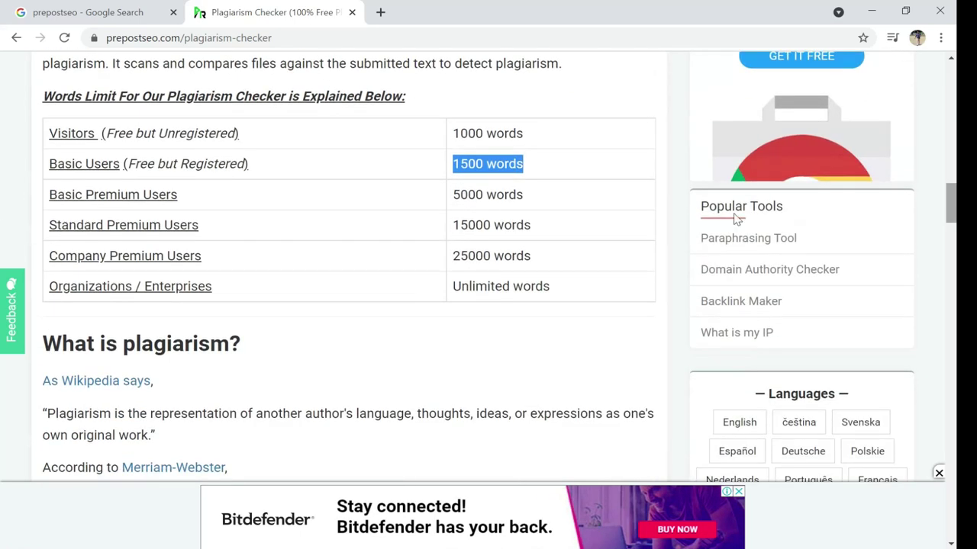
{"action": "left_click_drag", "start_coordinate": [453, 194], "coordinate": [534, 199]}
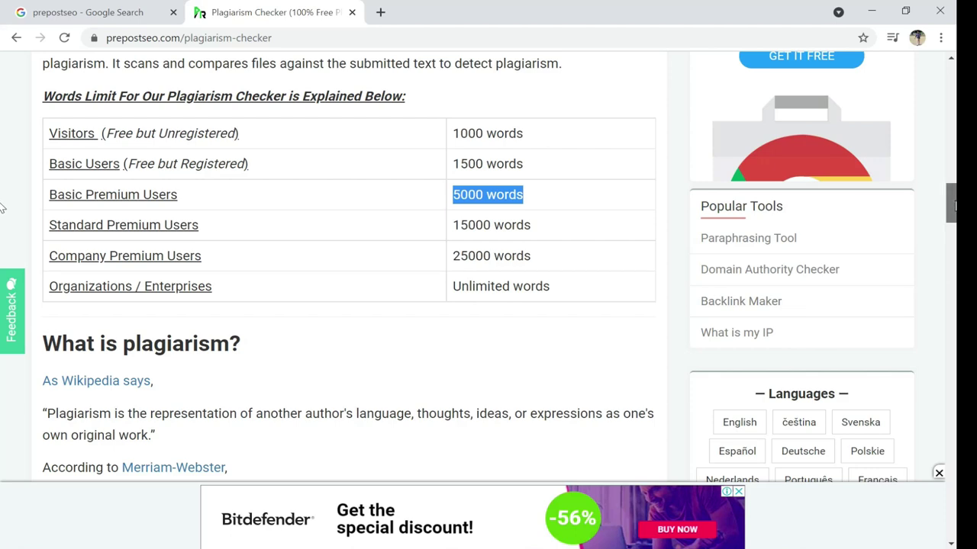
Skim the Plagiarism Checker's usage instructions and features, ending back at the start of the page.
{"action": "scroll", "coordinate": [5, 206], "scroll_direction": "down", "scroll_amount": 12}
{"action": "scroll", "coordinate": [3, 286], "scroll_direction": "down", "scroll_amount": 6}
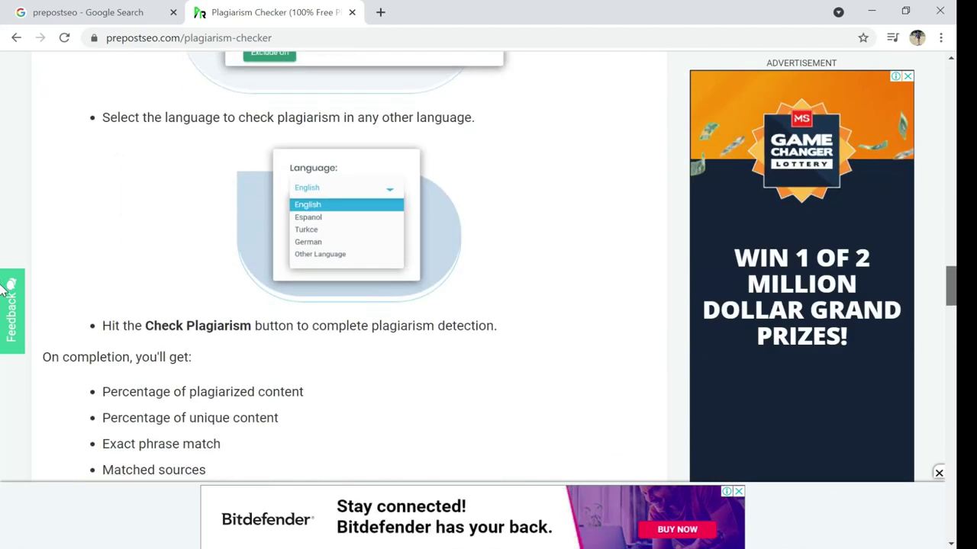
{"action": "left_click_drag", "start_coordinate": [950, 325], "coordinate": [950, 366]}
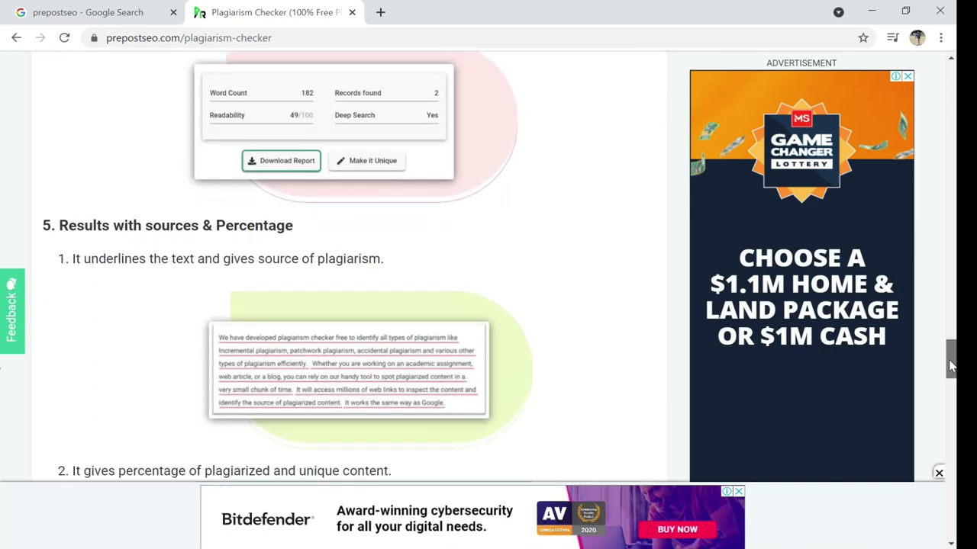
{"action": "scroll", "coordinate": [5, 130], "scroll_direction": "up", "scroll_amount": 20}
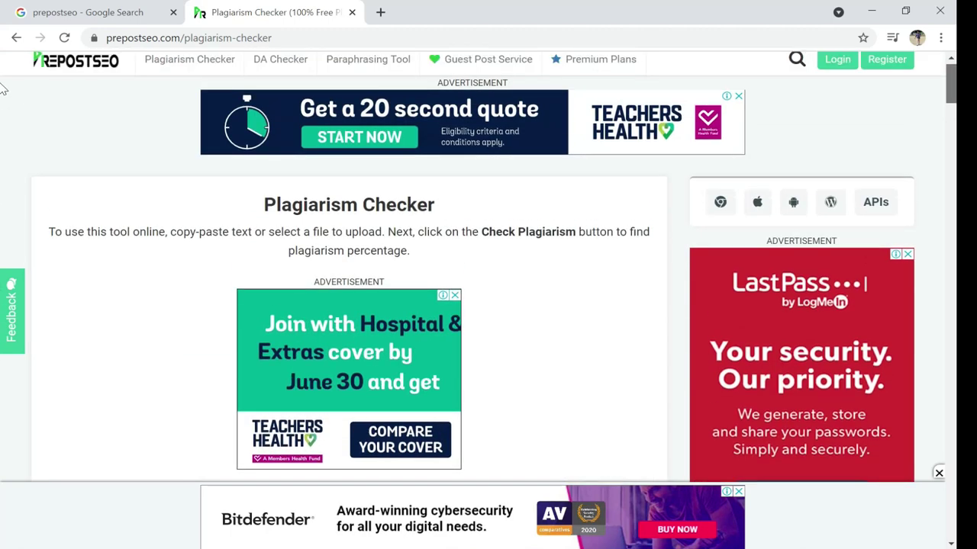
Return to the Prepostseo home page and open the Article Rewriter at its original content box.
{"action": "left_click", "coordinate": [17, 38]}
{"action": "left_click", "coordinate": [234, 179]}
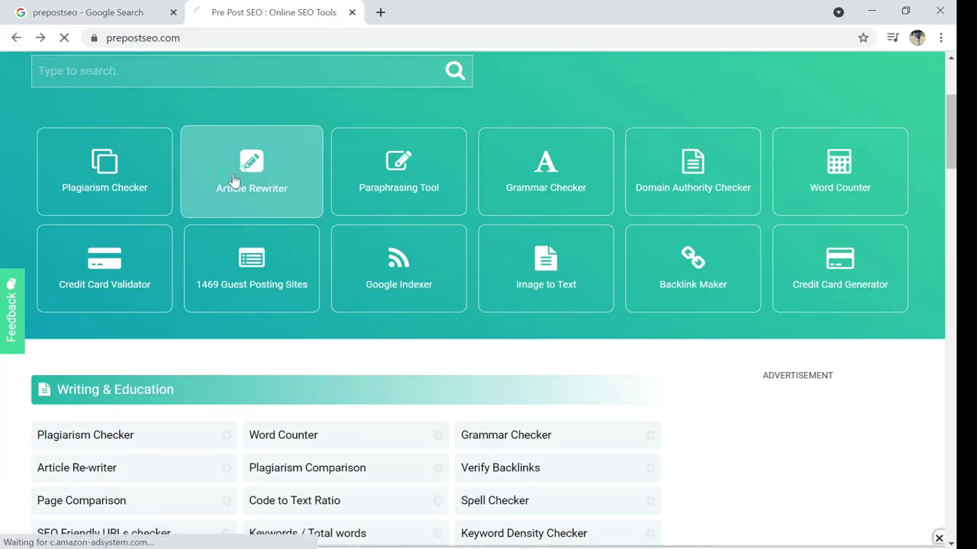
{"action": "scroll", "coordinate": [293, 176], "scroll_direction": "down", "scroll_amount": 4}
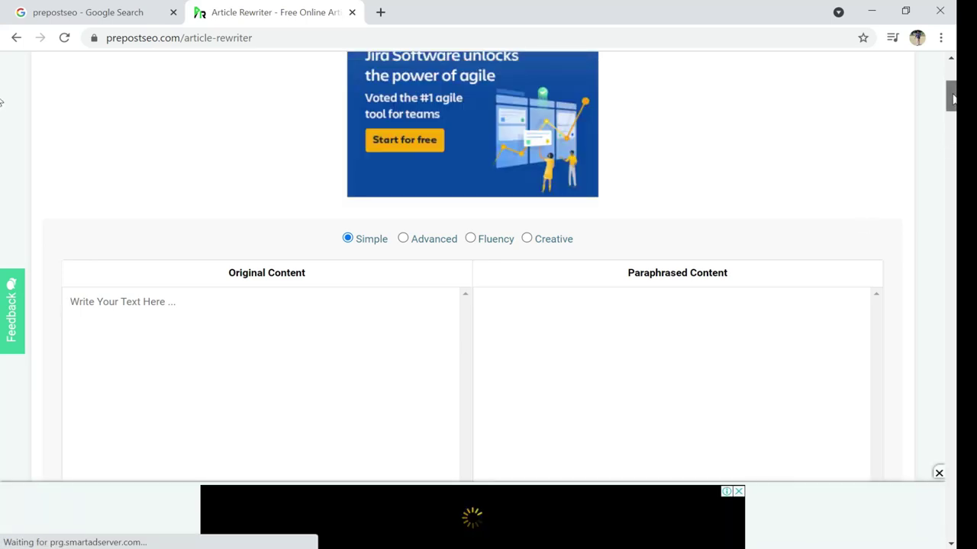
{"action": "scroll", "coordinate": [730, 189], "scroll_direction": "down", "scroll_amount": 2}
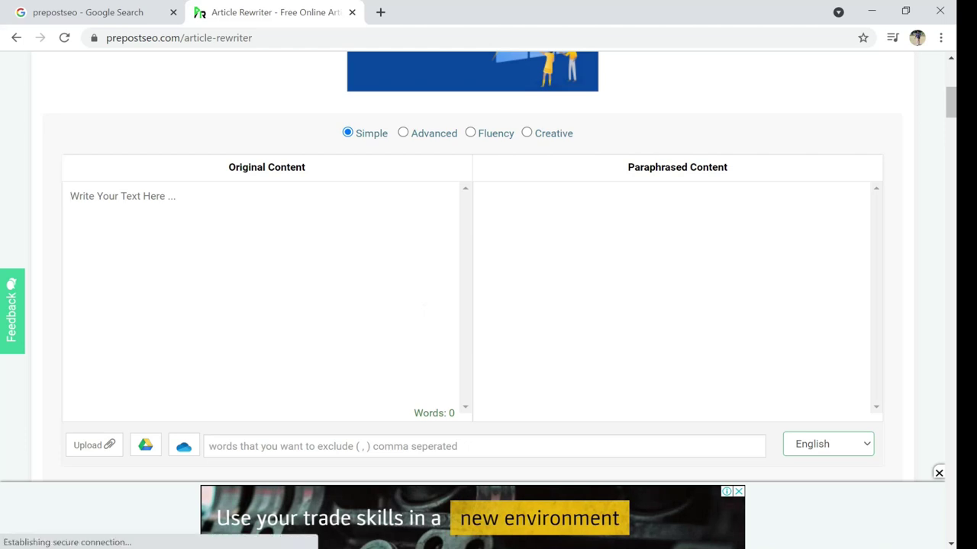
Enter "Computer plays a vital role in our life. We can not survive without computer" as the original content.
{"action": "type", "text": "Computer plays a"}
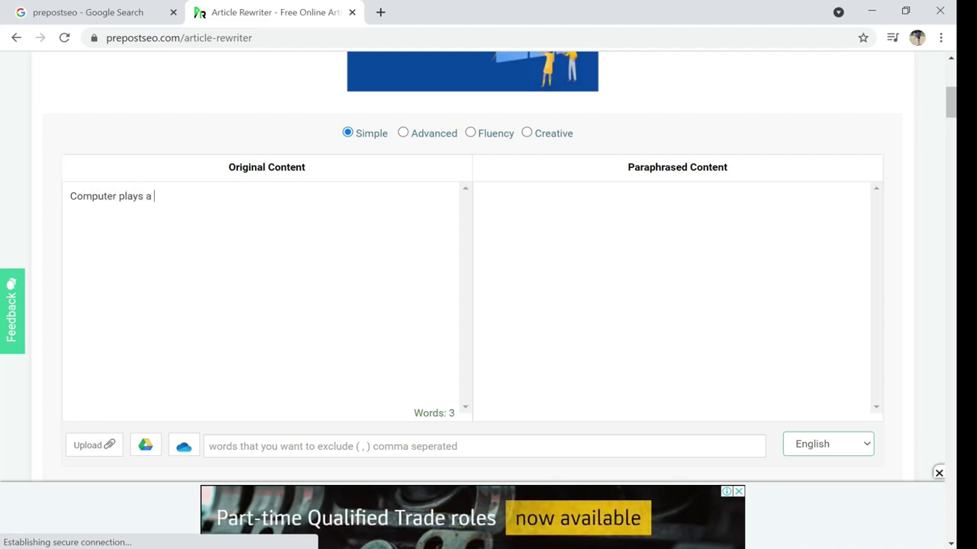
{"action": "type", "text": " vital role"}
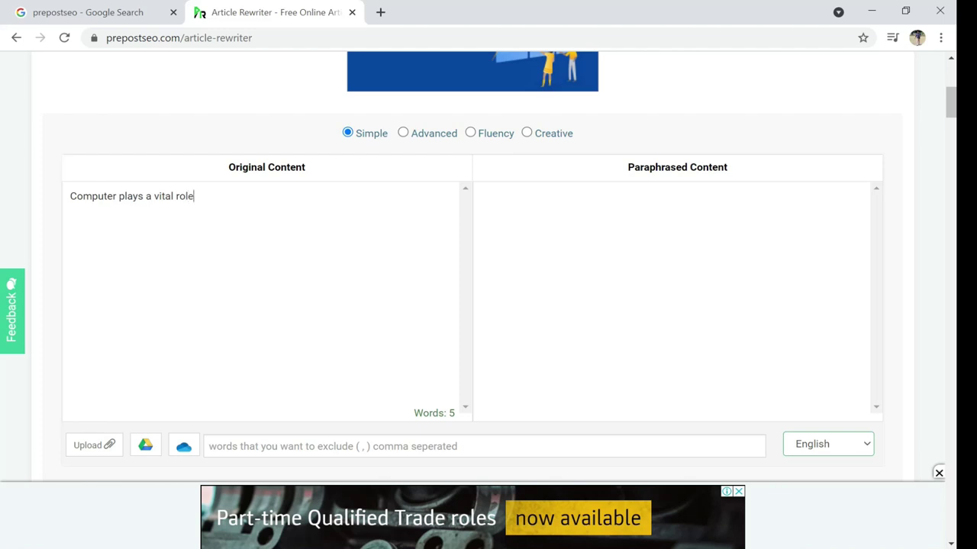
{"action": "type", "text": " in our life. W"}
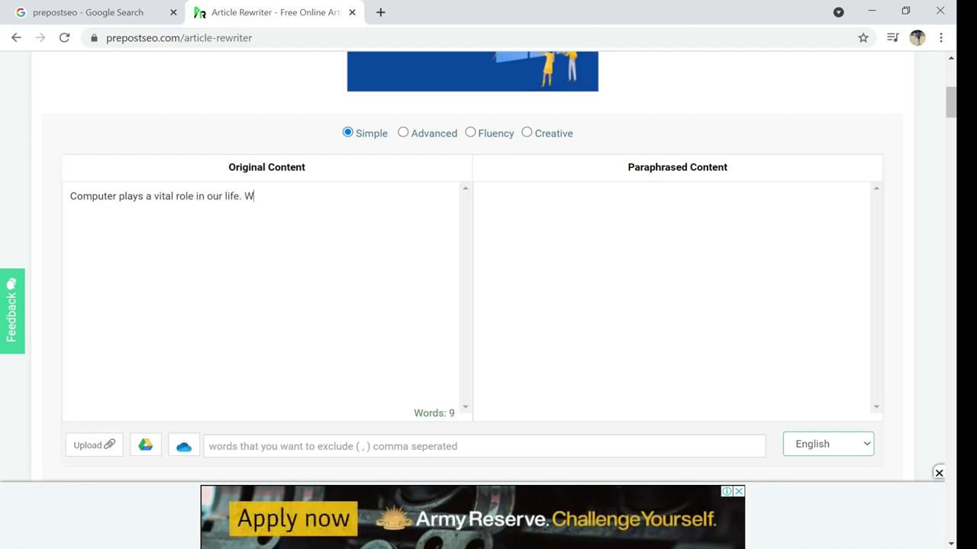
{"action": "type", "text": "e can not"}
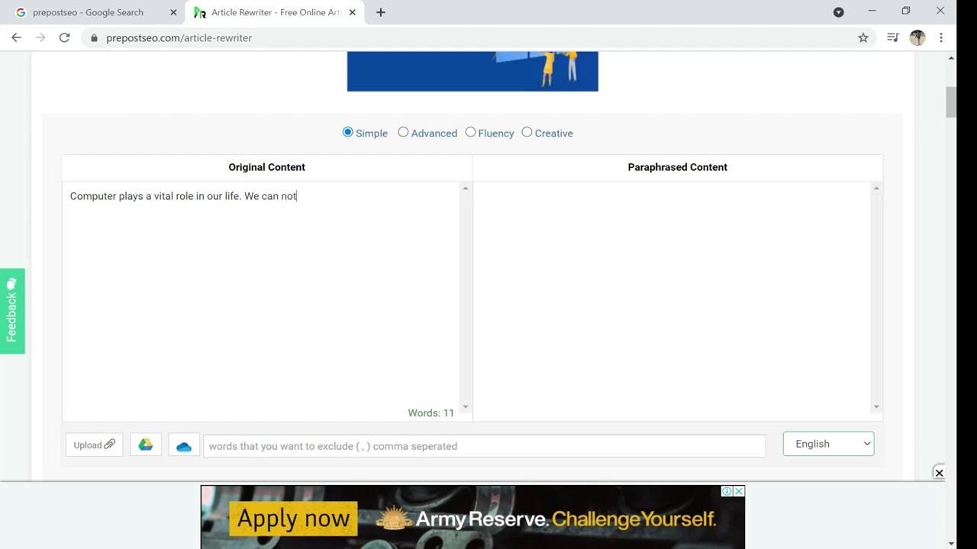
{"action": "type", "text": " survive withour"}
{"action": "type", "text": "omputer"}
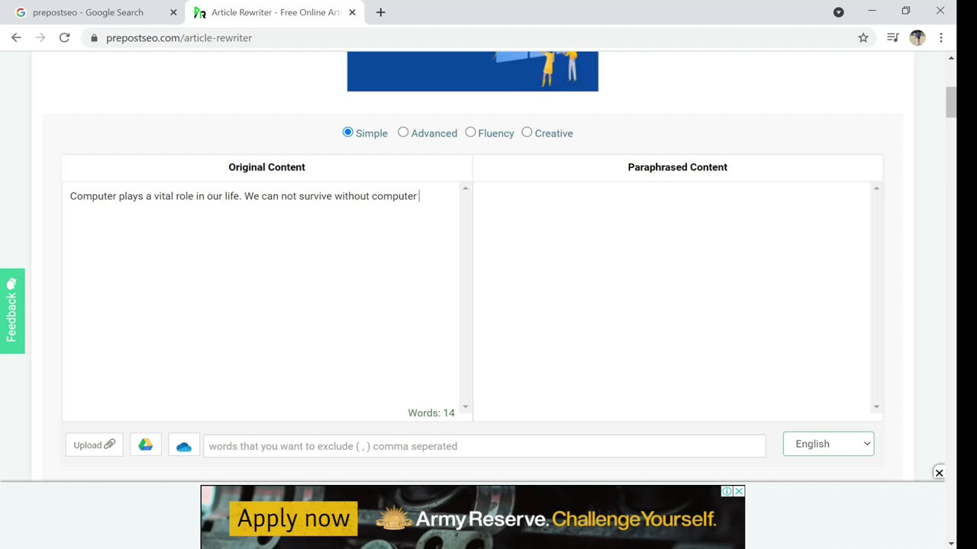
Continue the original content with "in this modern era. The young juveniles are mostly engaging with latest".
{"action": "type", "text": " in this modern era. The you"}
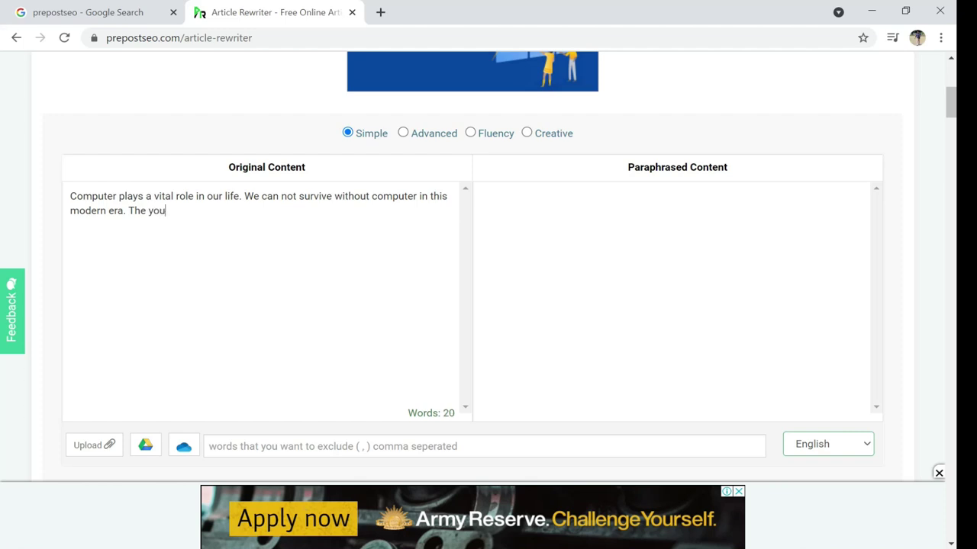
{"action": "type", "text": "ng juveniles are most"}
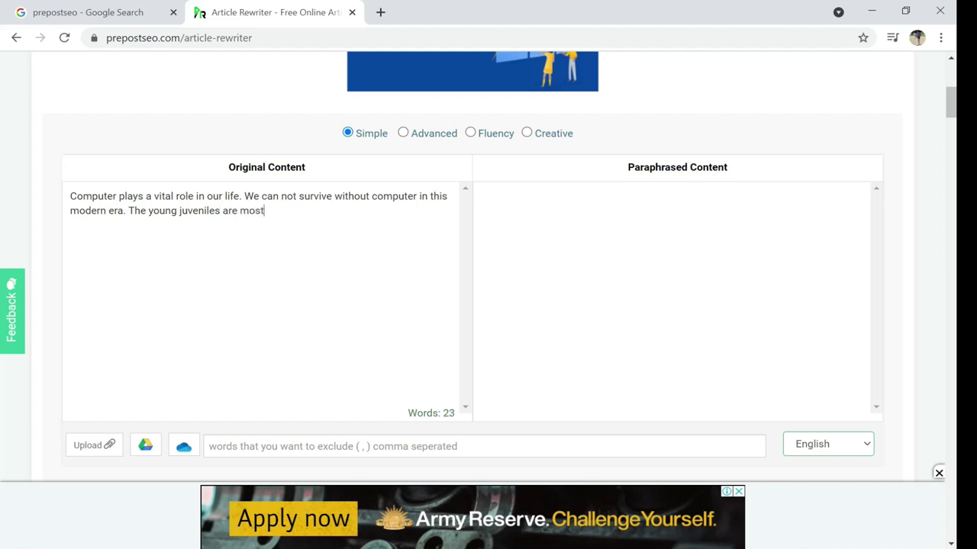
{"action": "type", "text": "ly engagibn"}
{"action": "key", "text": "BackSpace"}
{"action": "key", "text": "BackSpace"}
{"action": "key", "text": "BackSpace"}
{"action": "type", "text": "ng with latest"}
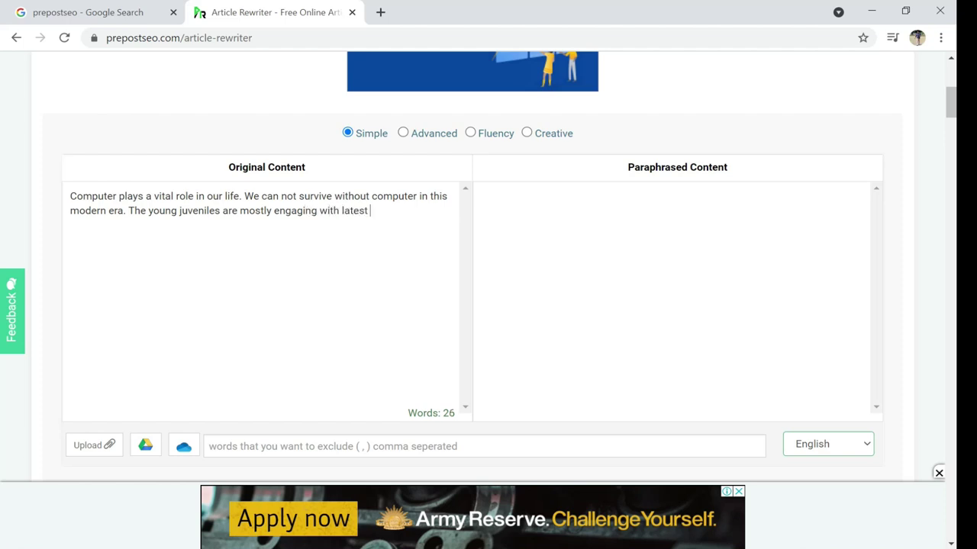
Continue the original content with "gadgets, However, using more gadgets".
{"action": "type", "text": " gadgets, However"}
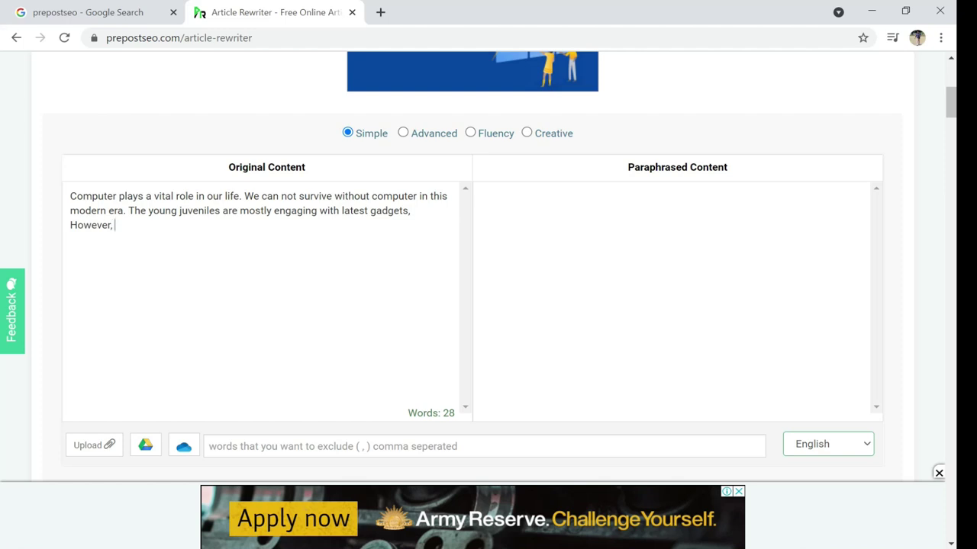
{"action": "type", "text": ", Usuning"}
{"action": "key", "text": "BackSpace"}
{"action": "key", "text": "BackSpace"}
{"action": "key", "text": "BackSpace"}
{"action": "key", "text": "BackSpace"}
{"action": "type", "text": "using more gadgets"}
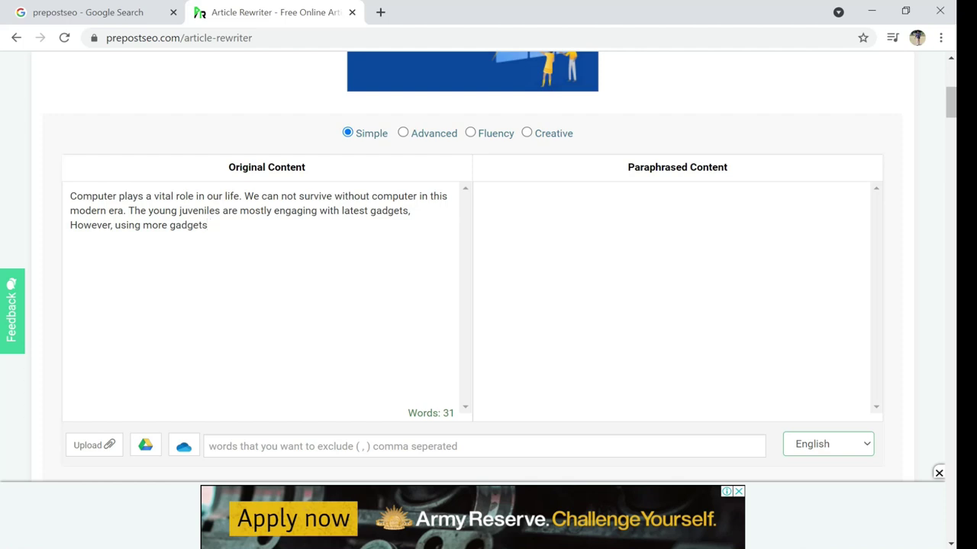
Finish the original content with "are harmful for young generation.".
{"action": "type", "text": " are harmful fro"}
{"action": "type", "text": " you"}
{"action": "key", "text": "BackSpace"}
{"action": "key", "text": "BackSpace"}
{"action": "key", "text": "BackSpace"}
{"action": "key", "text": "BackSpace"}
{"action": "key", "text": "BackSpace"}
{"action": "type", "text": "young ge"}
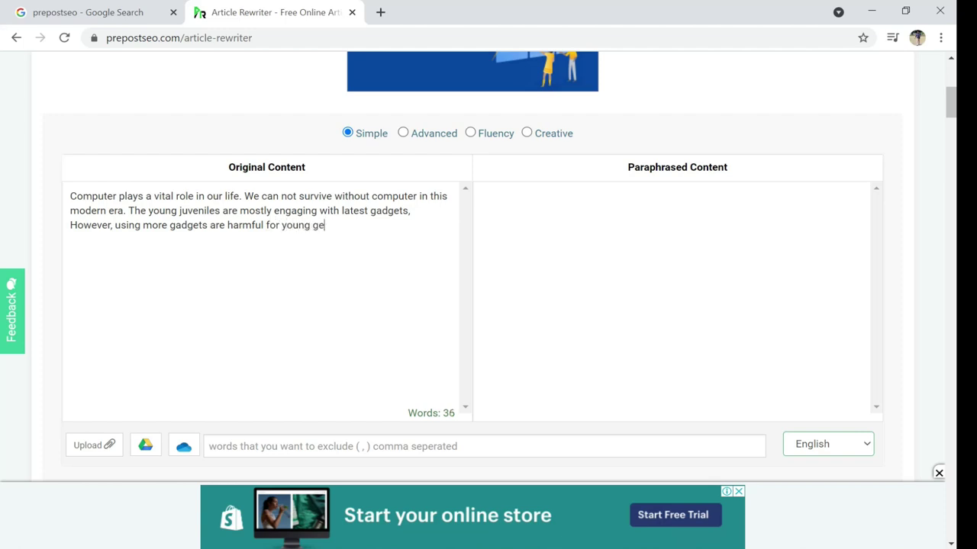
{"action": "type", "text": "neration."}
Rewrite the article in Creative mode and compare the paraphrased content with the original.
{"action": "left_click", "coordinate": [526, 133]}
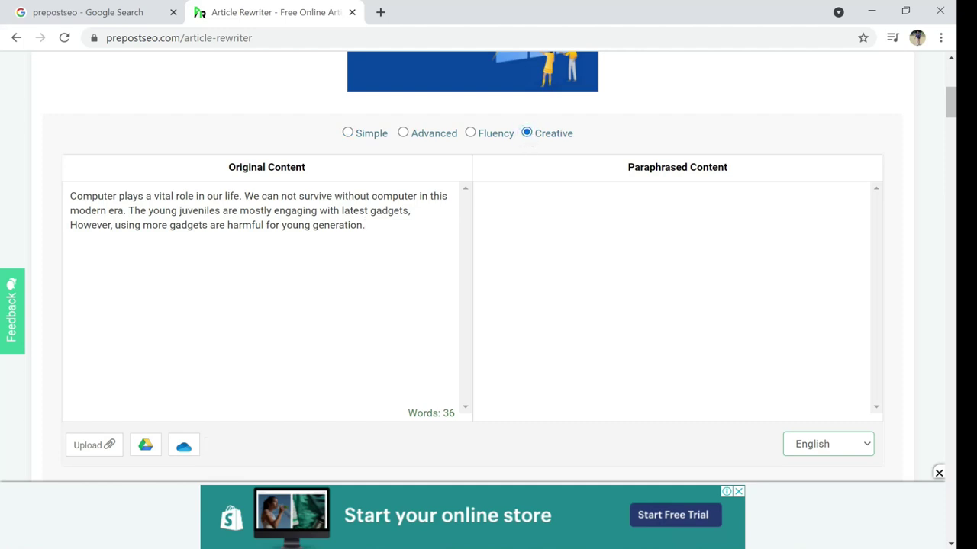
{"action": "scroll", "coordinate": [952, 131], "scroll_direction": "down", "scroll_amount": 2}
{"action": "scroll", "coordinate": [953, 131], "scroll_direction": "down", "scroll_amount": 3}
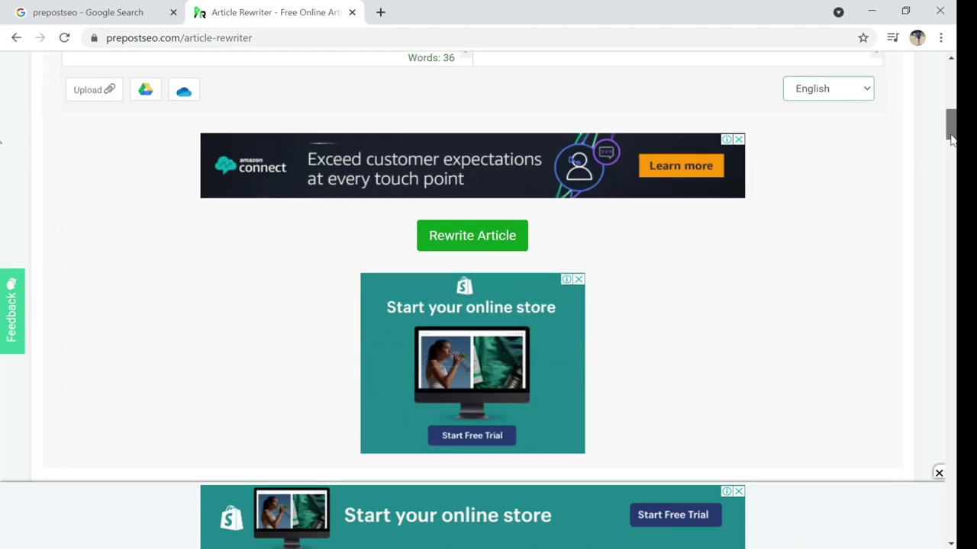
{"action": "left_click", "coordinate": [474, 233]}
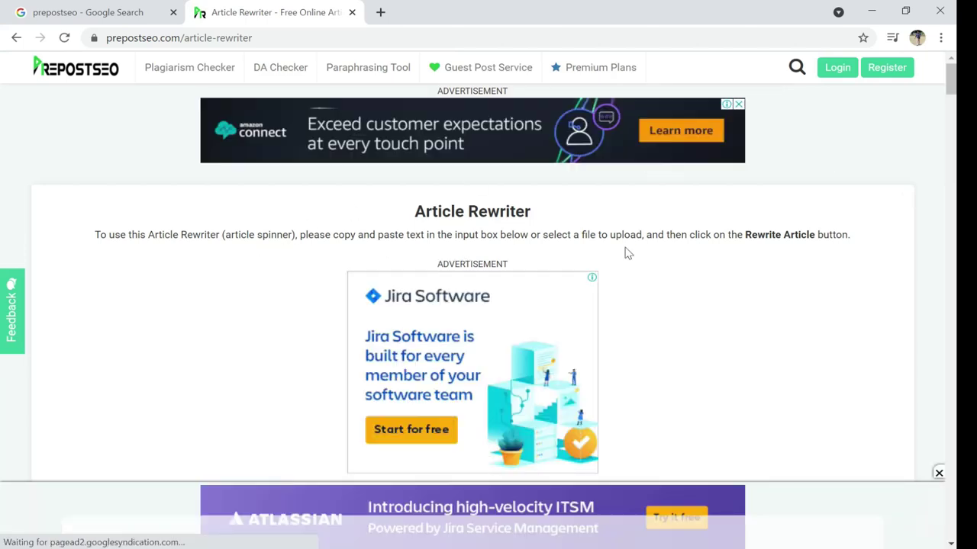
{"action": "scroll", "coordinate": [953, 107], "scroll_direction": "down", "scroll_amount": 1}
{"action": "scroll", "coordinate": [3, 107], "scroll_direction": "down", "scroll_amount": 10}
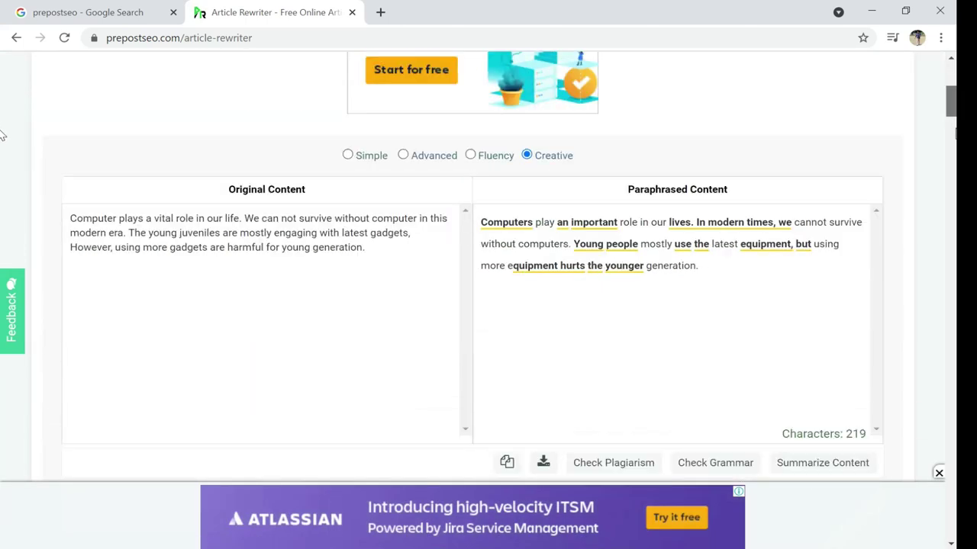
{"action": "scroll", "coordinate": [3, 108], "scroll_direction": "up", "scroll_amount": 7}
{"action": "scroll", "coordinate": [3, 108], "scroll_direction": "down", "scroll_amount": 1}
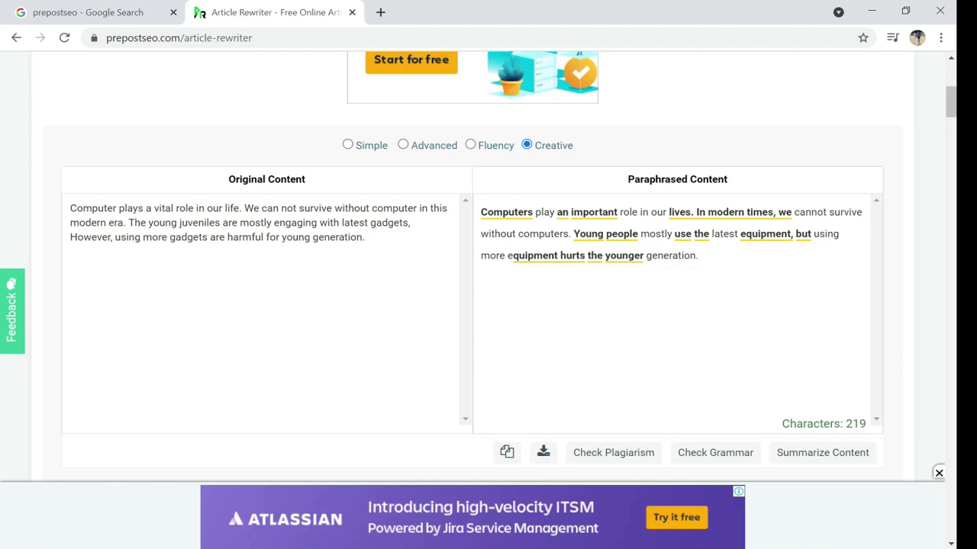
Rewrite the sample paragraph in Advanced mode and compare the paraphrased content with the original.
{"action": "left_click", "coordinate": [471, 145]}
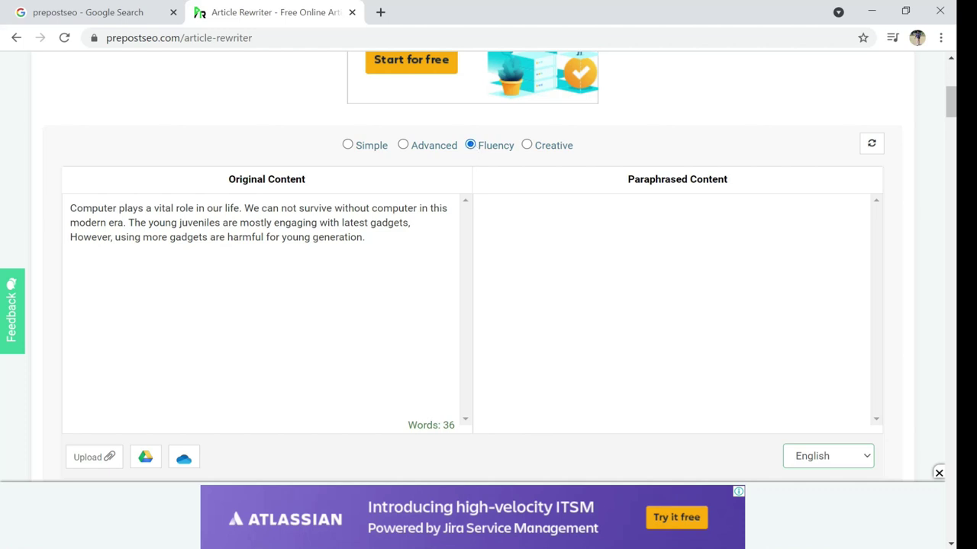
{"action": "left_click", "coordinate": [403, 145]}
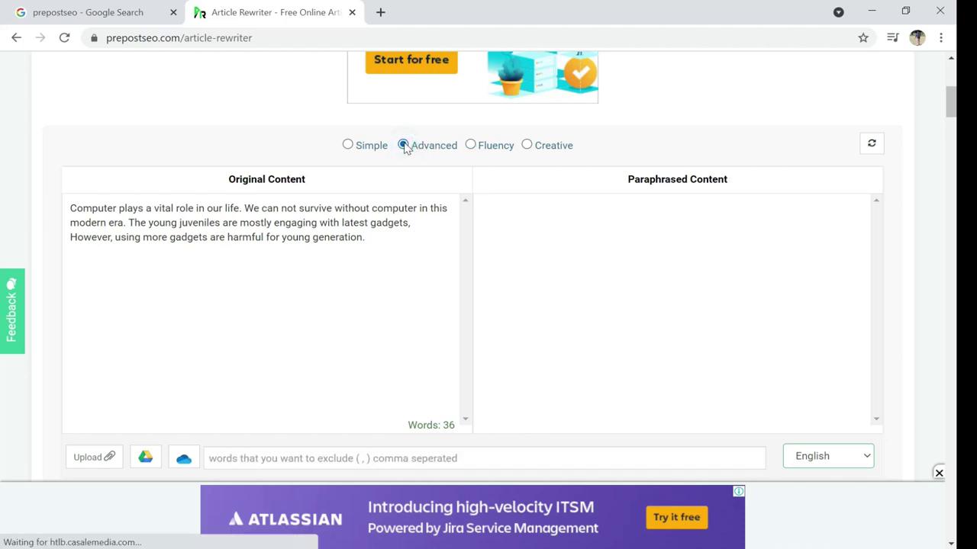
{"action": "left_click", "coordinate": [348, 145]}
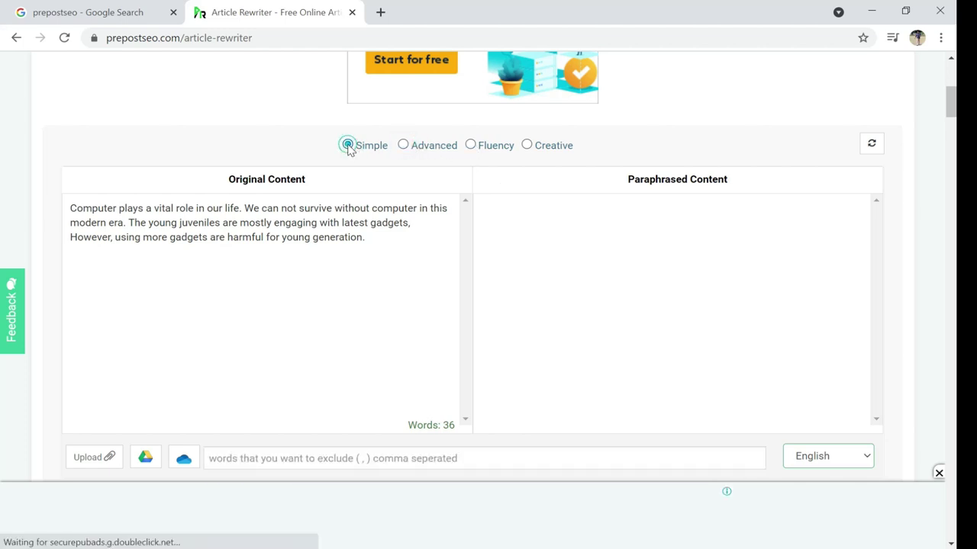
{"action": "left_click", "coordinate": [404, 145]}
{"action": "left_click_drag", "start_coordinate": [951, 95], "coordinate": [949, 119]}
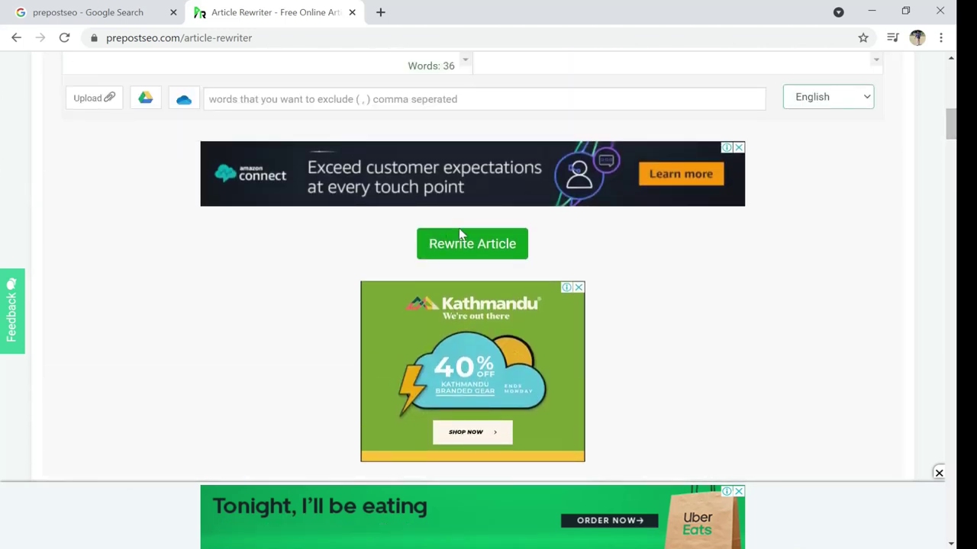
{"action": "left_click", "coordinate": [459, 248]}
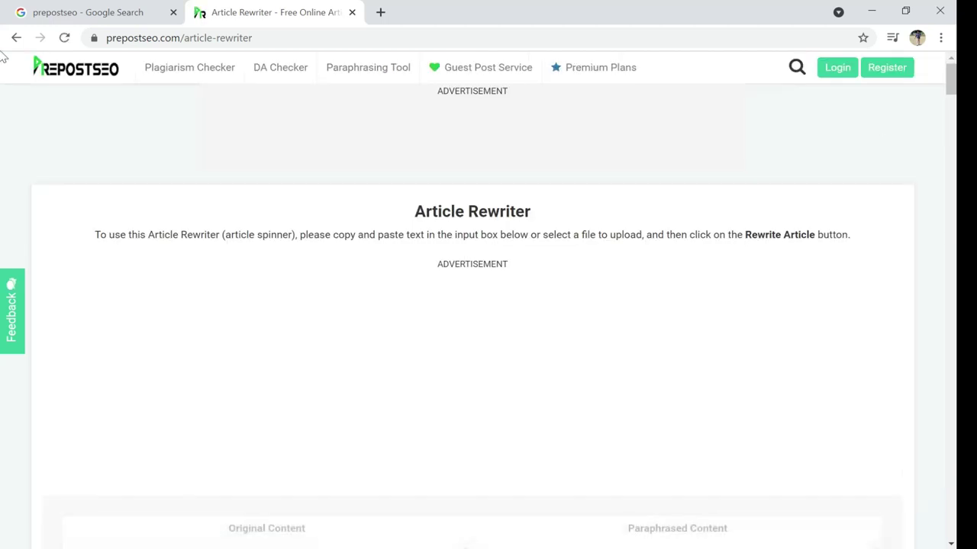
{"action": "left_click_drag", "start_coordinate": [951, 83], "coordinate": [950, 108]}
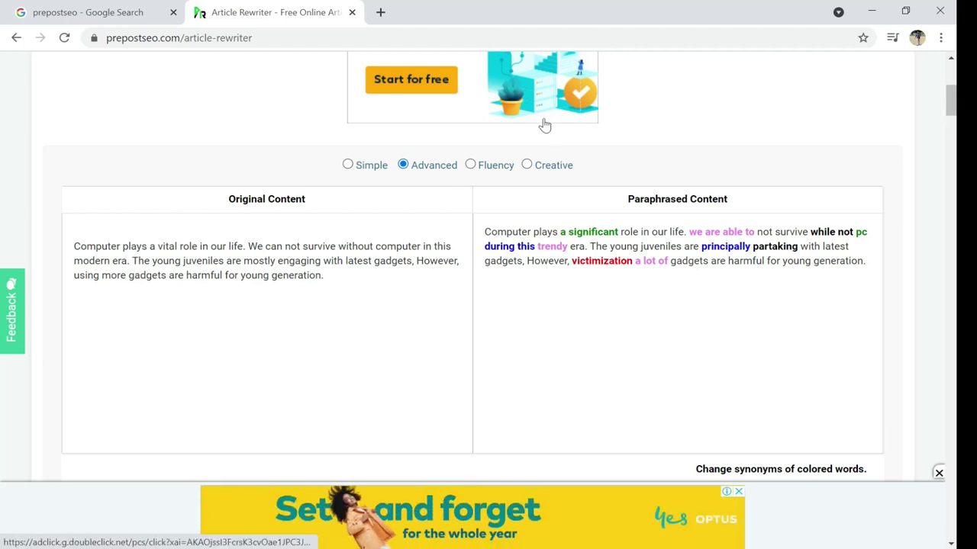
Leave the Article Rewriter and go to the prepostseo.com homepage.
{"action": "scroll", "coordinate": [3, 113], "scroll_direction": "up", "scroll_amount": 4}
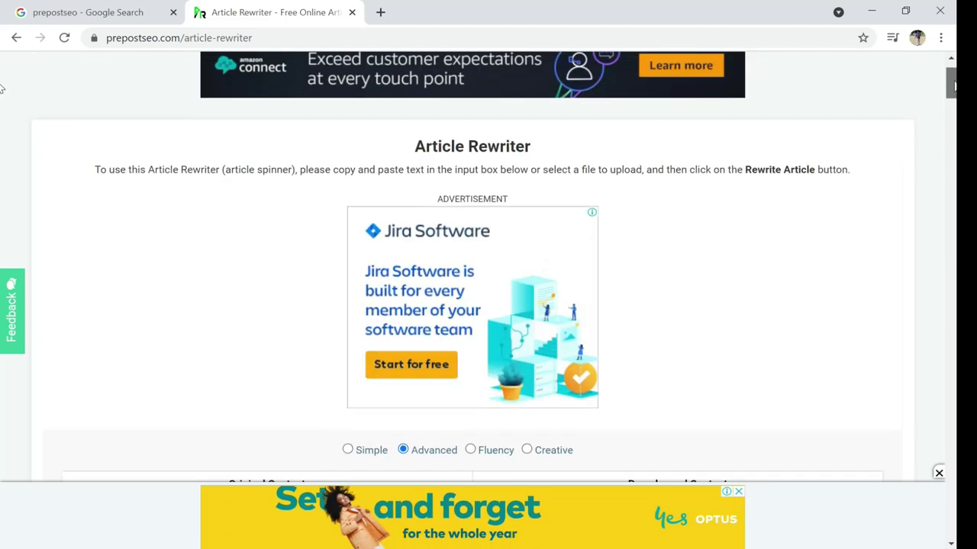
{"action": "left_click", "coordinate": [16, 37]}
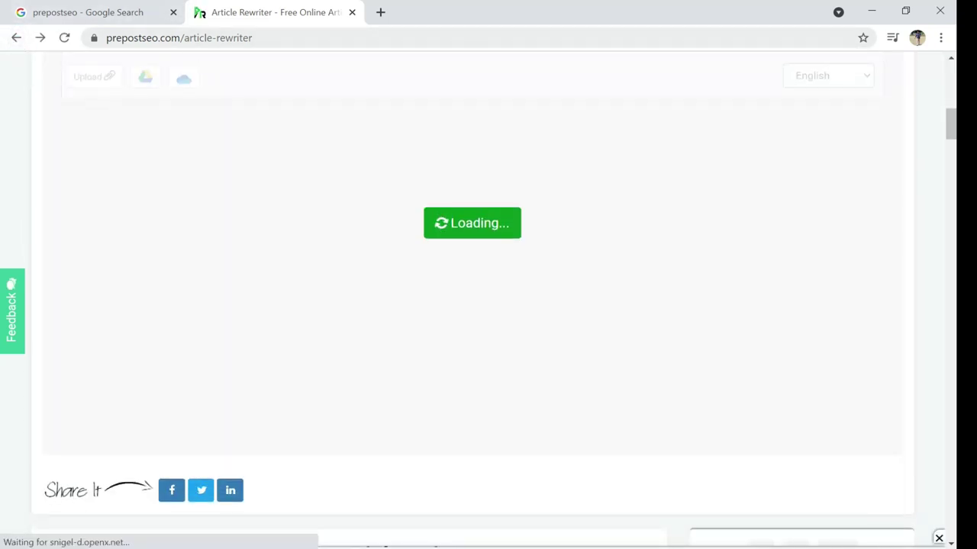
{"action": "left_click", "coordinate": [185, 38]}
{"action": "left_click_drag", "start_coordinate": [243, 37], "coordinate": [311, 37]}
{"action": "key", "text": "BackSpace"}
{"action": "key", "text": "Return"}
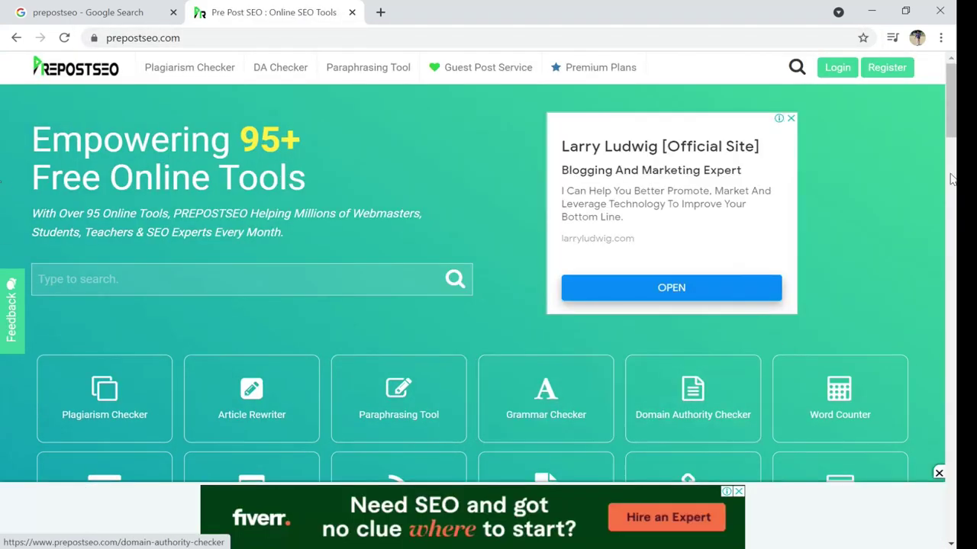
Open the Grammar Checker and examine its highlighted sample text and checking options.
{"action": "left_click_drag", "start_coordinate": [952, 135], "coordinate": [952, 154]}
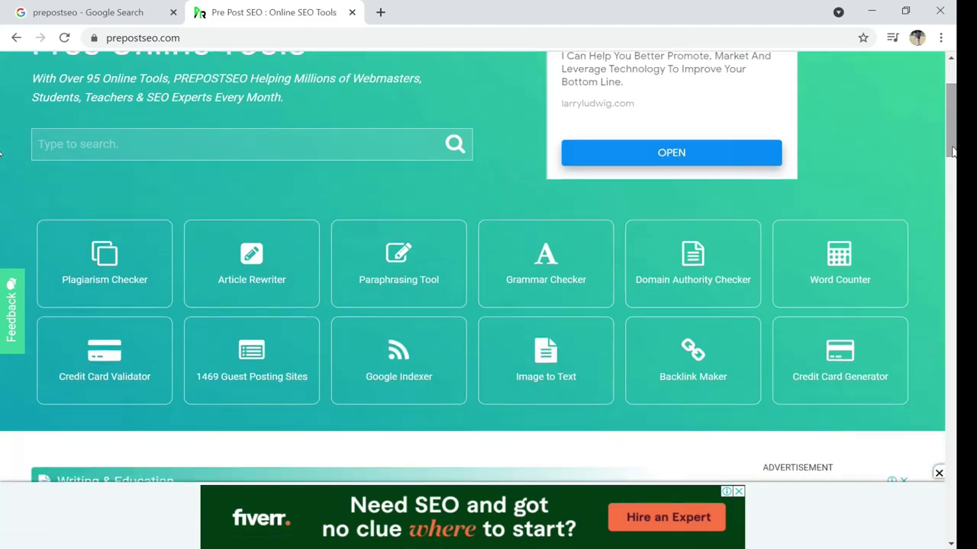
{"action": "left_click", "coordinate": [534, 290]}
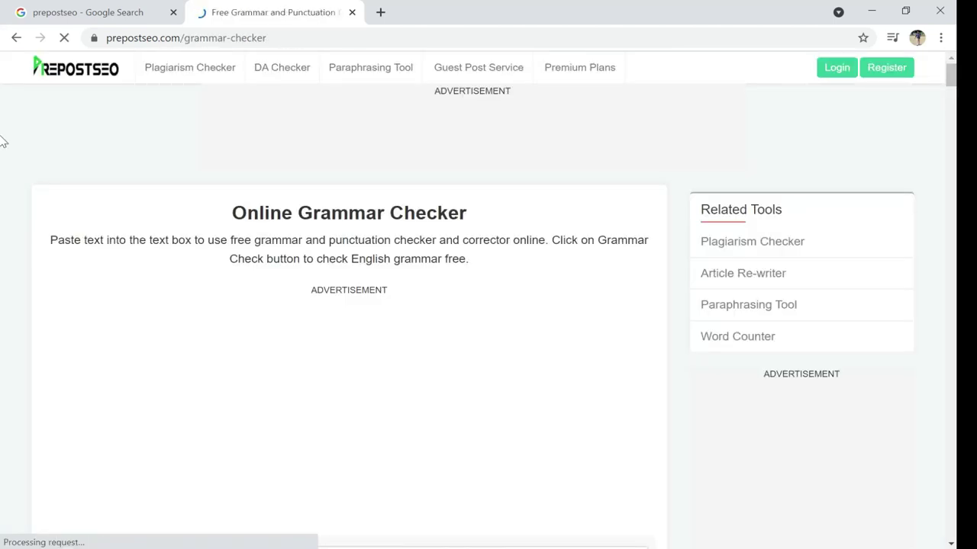
{"action": "left_click_drag", "start_coordinate": [951, 81], "coordinate": [948, 103]}
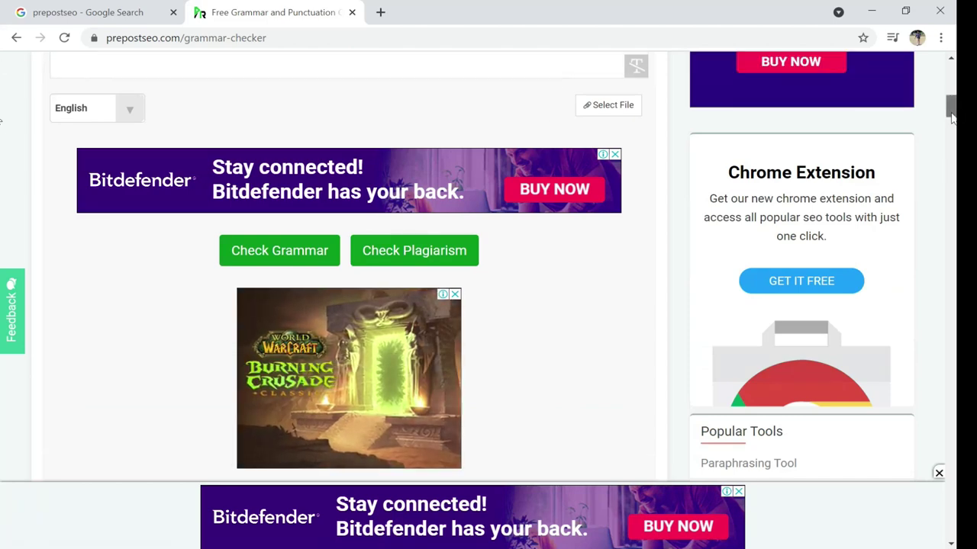
{"action": "scroll", "coordinate": [952, 110], "scroll_direction": "up", "scroll_amount": 1}
{"action": "left_click_drag", "start_coordinate": [951, 112], "coordinate": [952, 107]}
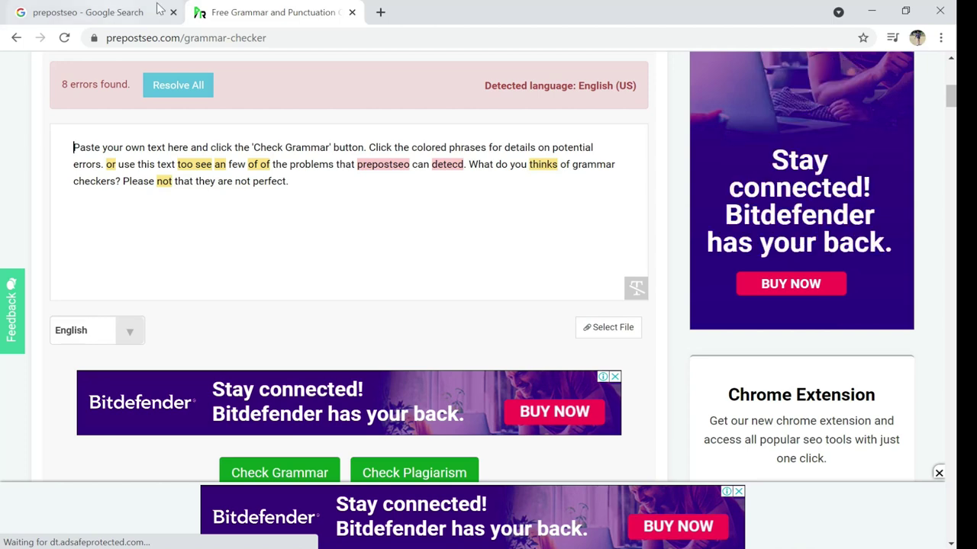
Return from the Grammar Checker to the Prepostseo homepage and look over the grid of available tools.
{"action": "left_click", "coordinate": [127, 6]}
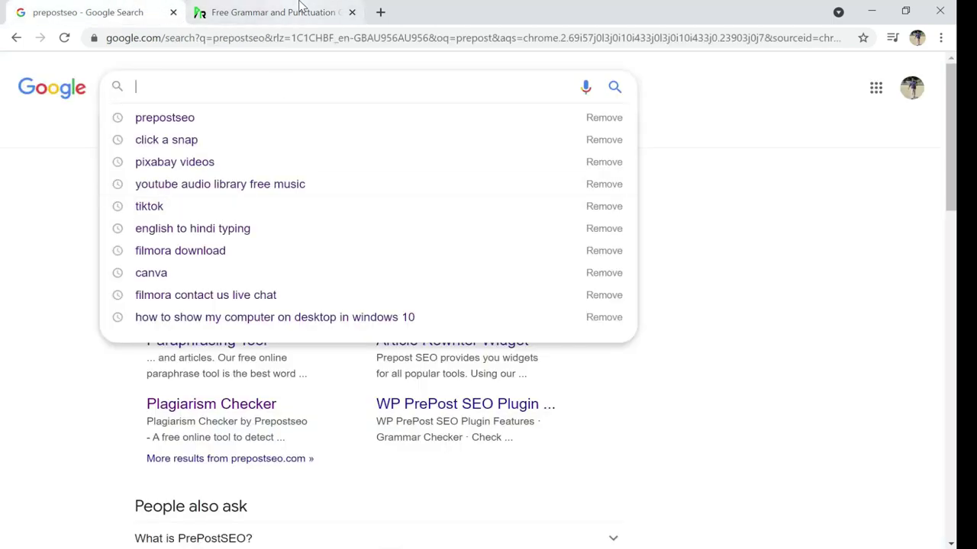
{"action": "left_click", "coordinate": [300, 9]}
{"action": "left_click", "coordinate": [17, 37]}
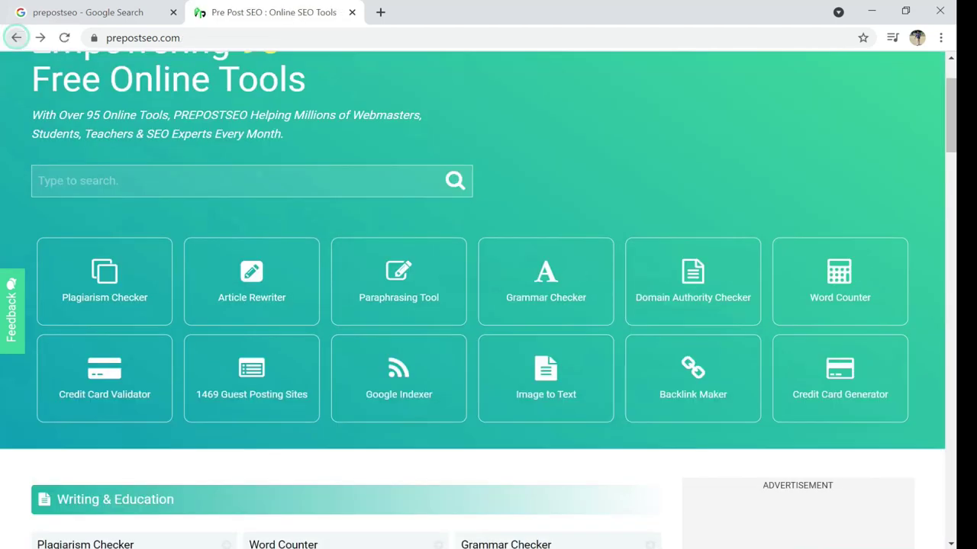
{"action": "left_click_drag", "start_coordinate": [952, 132], "coordinate": [816, 94]}
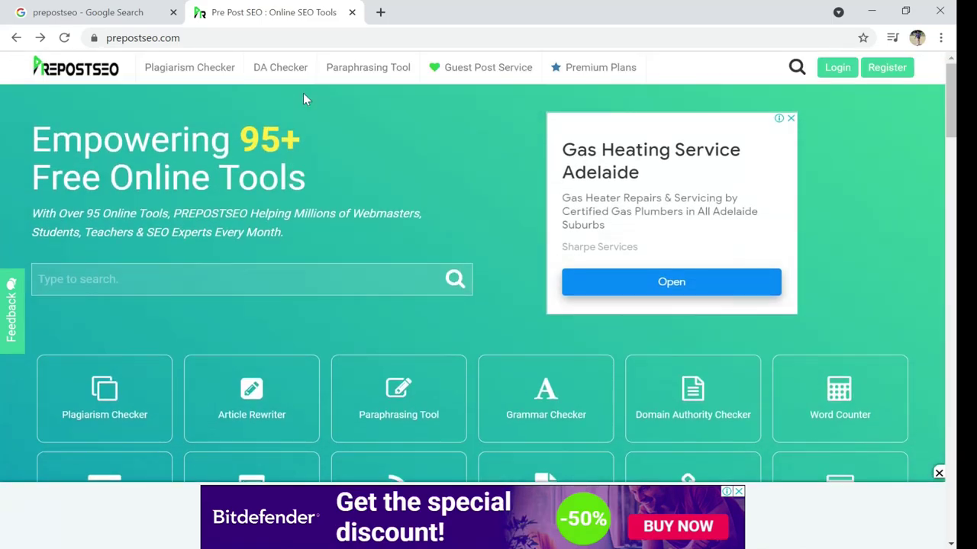
{"action": "left_click_drag", "start_coordinate": [953, 96], "coordinate": [954, 120]}
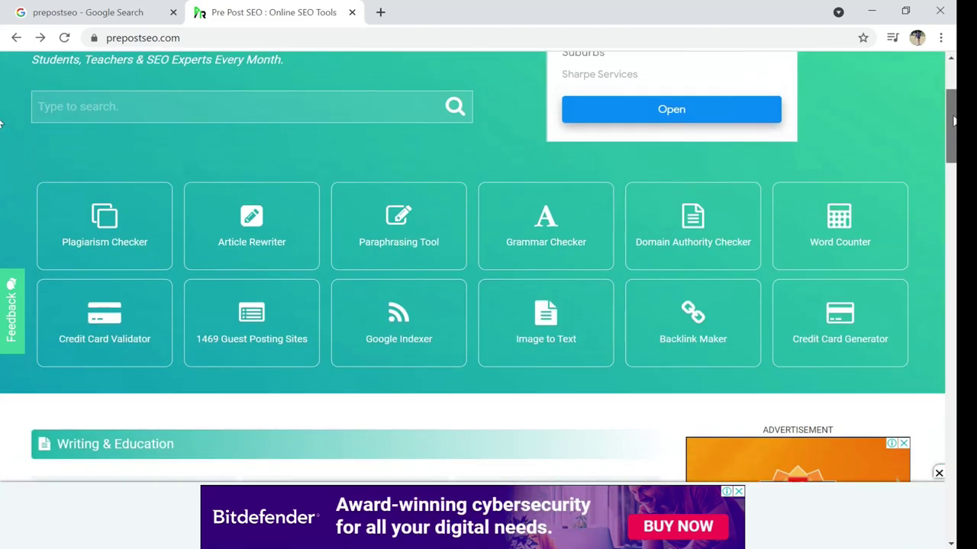
{"action": "scroll", "coordinate": [1, 123], "scroll_direction": "up", "scroll_amount": 2}
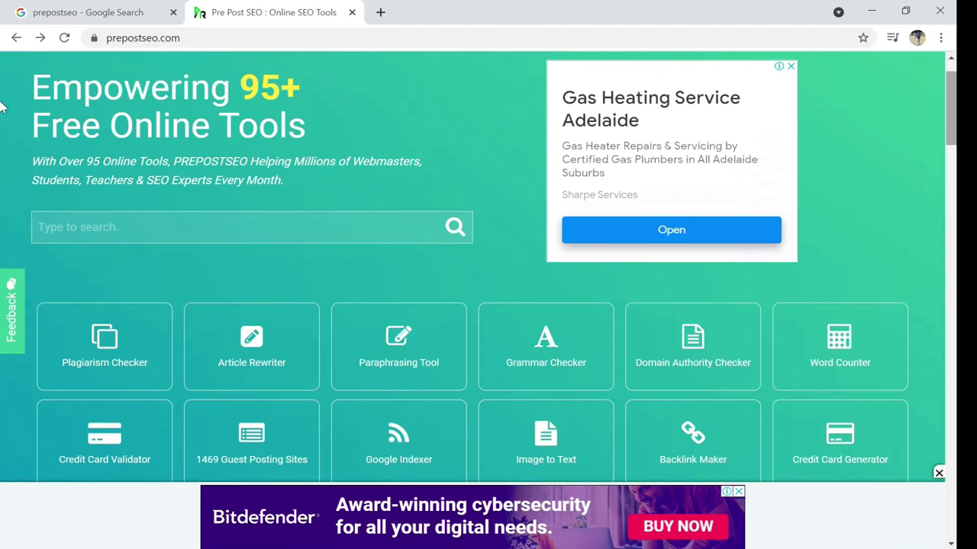
{"action": "left_click_drag", "start_coordinate": [952, 110], "coordinate": [951, 126]}
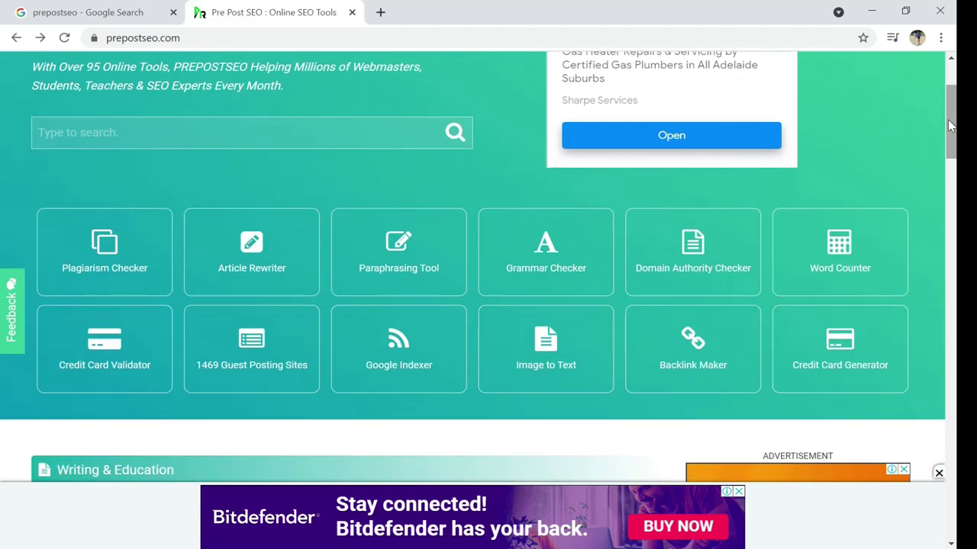
Open the Plagiarism Checker, examine its text entry area and options, and return to the homepage.
{"action": "left_click", "coordinate": [102, 246]}
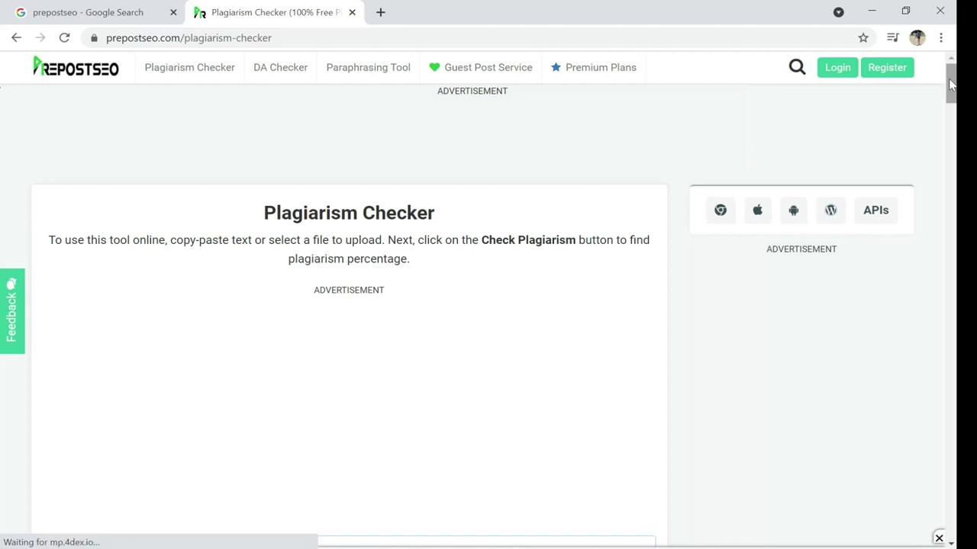
{"action": "left_click_drag", "start_coordinate": [951, 86], "coordinate": [951, 120]}
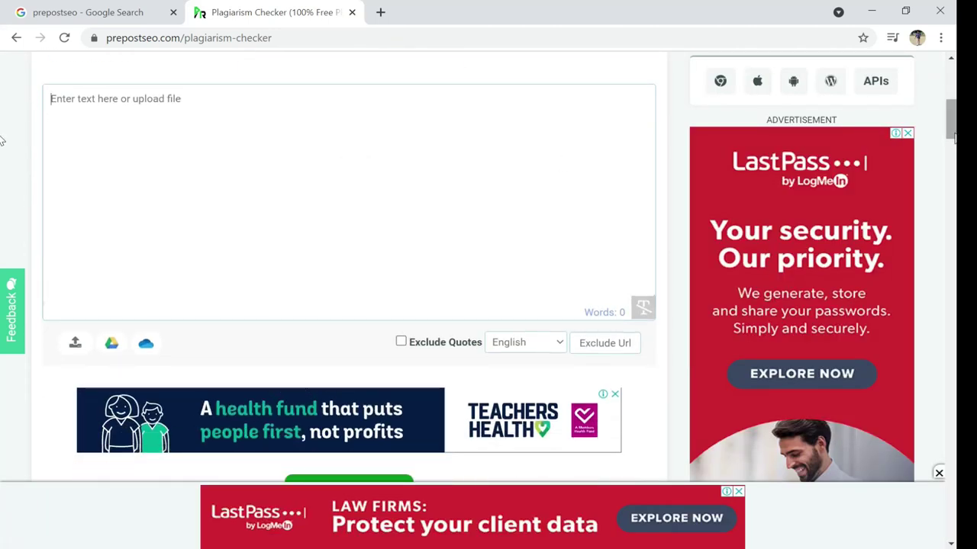
{"action": "left_click_drag", "start_coordinate": [952, 138], "coordinate": [949, 105]}
{"action": "left_click", "coordinate": [16, 37]}
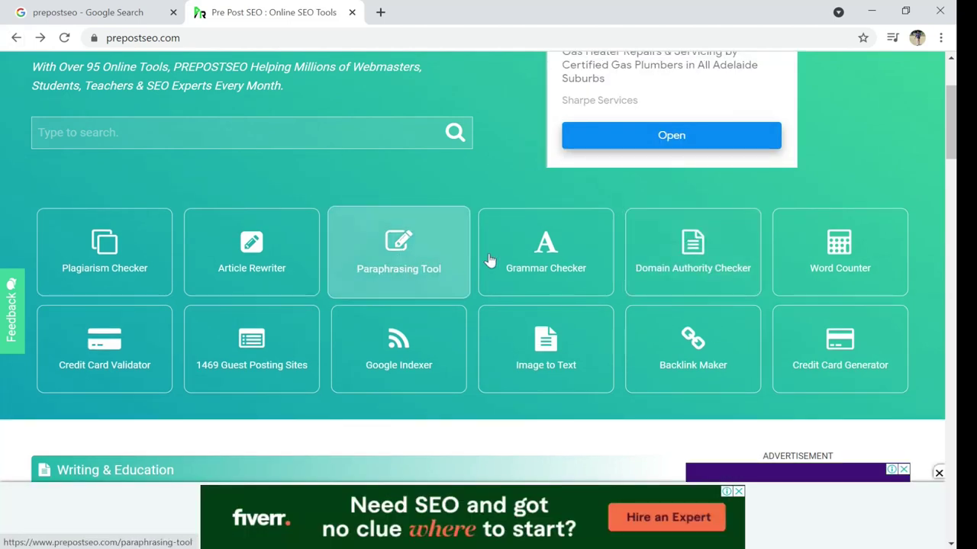
Open the Article Rewriter and run a search for "google" in a new browser tab.
{"action": "left_click", "coordinate": [260, 254]}
{"action": "left_click", "coordinate": [380, 13]}
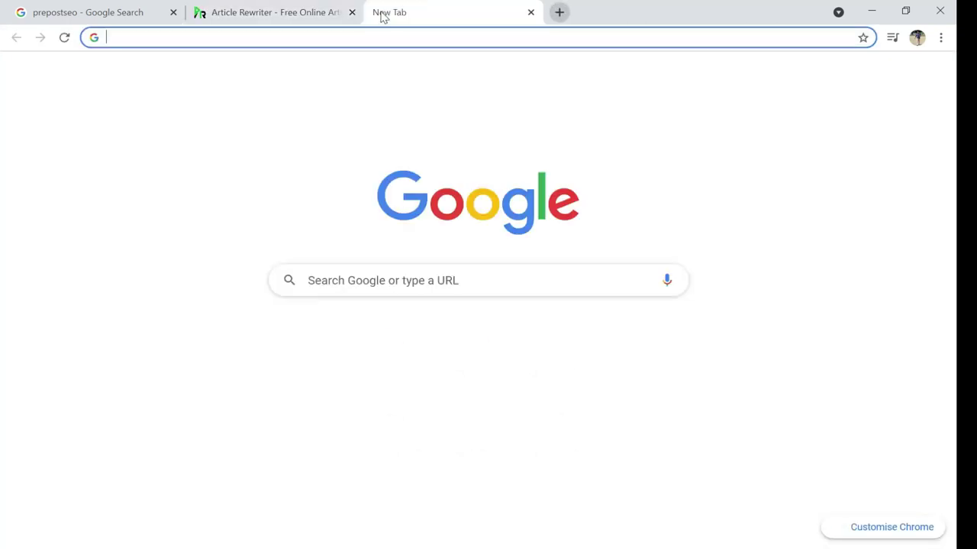
{"action": "left_click", "coordinate": [371, 37]}
{"action": "type", "text": "goo"}
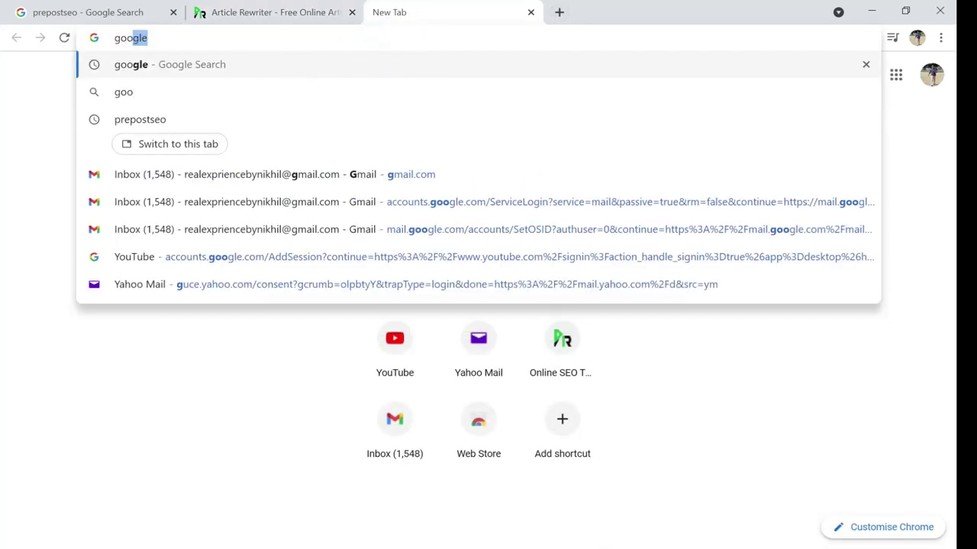
{"action": "type", "text": "g"}
{"action": "key", "text": "Return"}
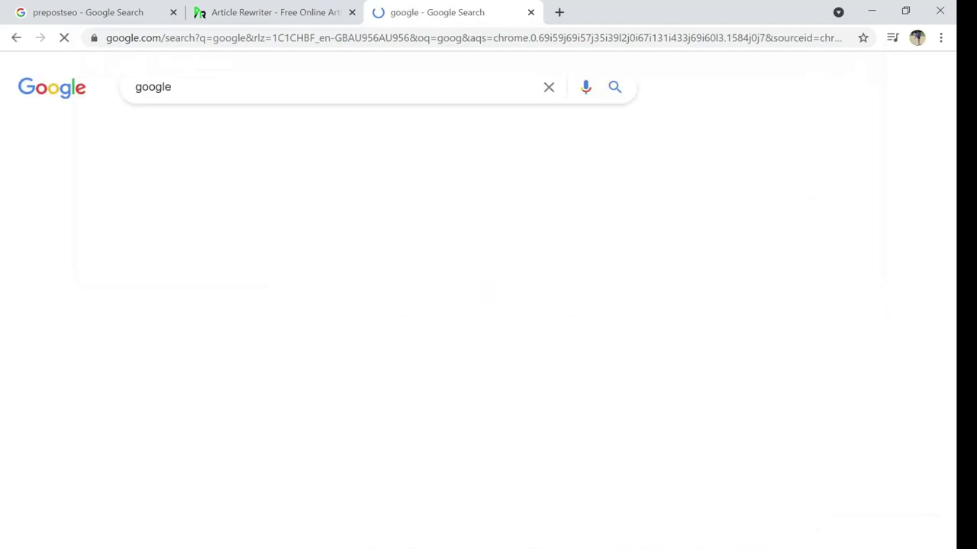
Replace the search query with the suggested "ielts essay questions 2021" and run the search.
{"action": "left_click_drag", "start_coordinate": [307, 87], "coordinate": [83, 96]}
{"action": "key", "text": "BackSpace"}
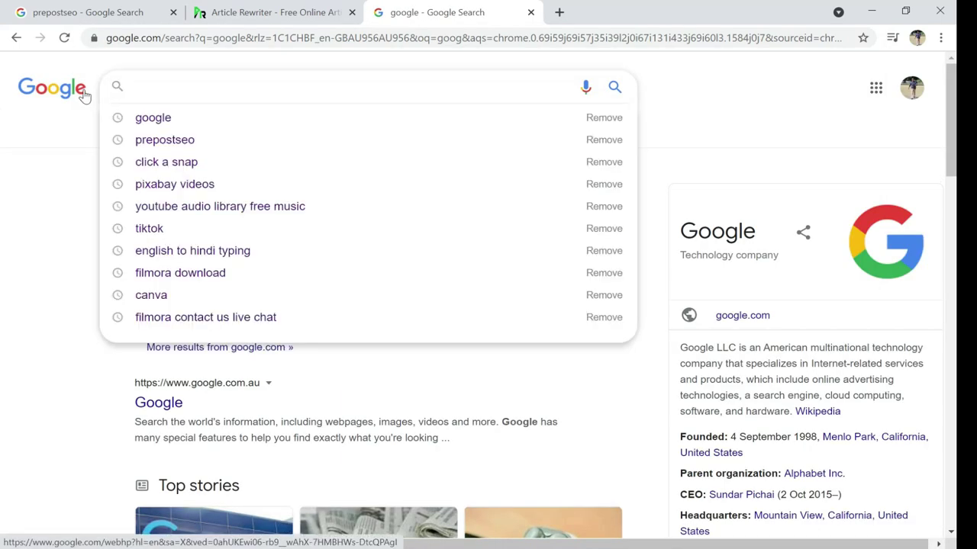
{"action": "type", "text": "ielts essay"}
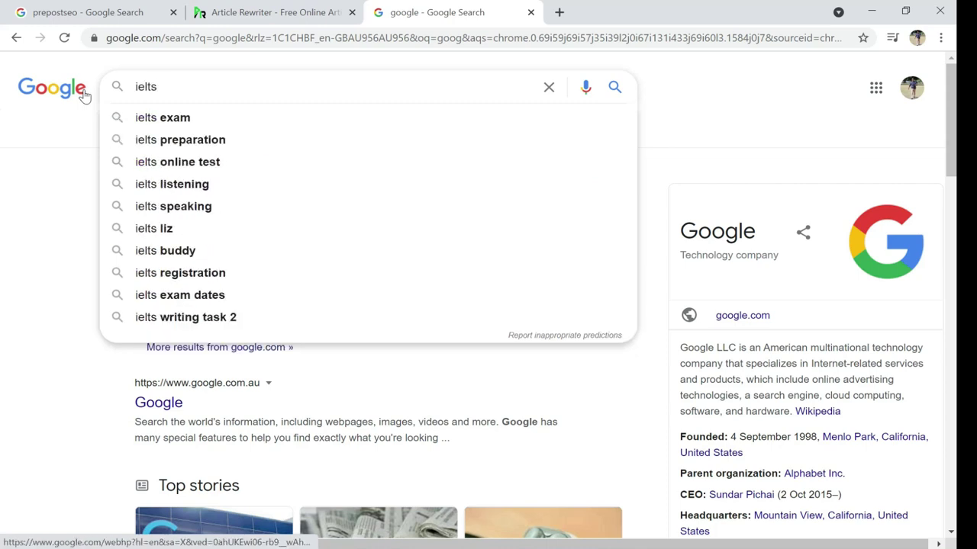
{"action": "key", "text": "Down"}
{"action": "key", "text": "Down"}
{"action": "key", "text": "Return"}
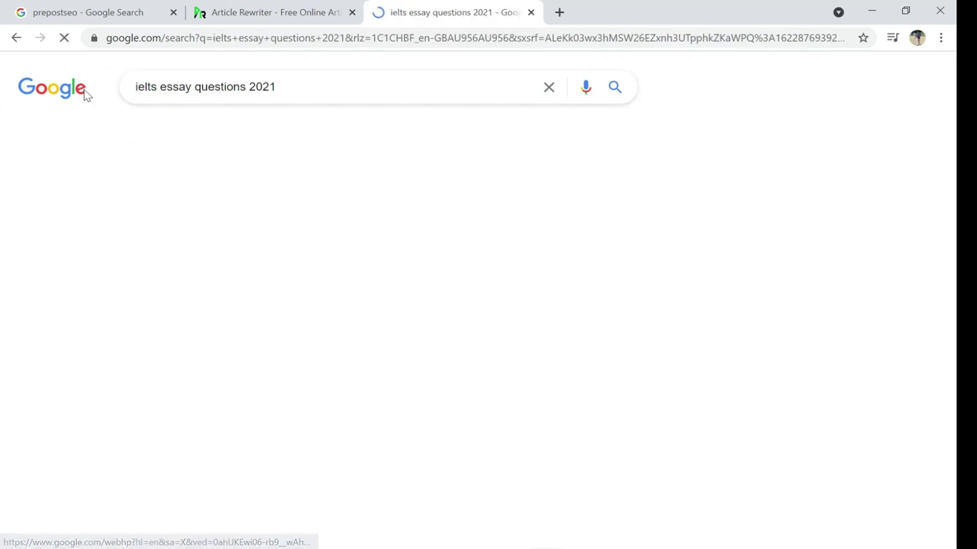
Open the "Recent IELTS Writing Topics and Questions 2021" page in a new tab and go to its Study Abroad essay, dismissing the ad.
{"action": "middle_click", "coordinate": [238, 300]}
{"action": "left_click", "coordinate": [633, 6]}
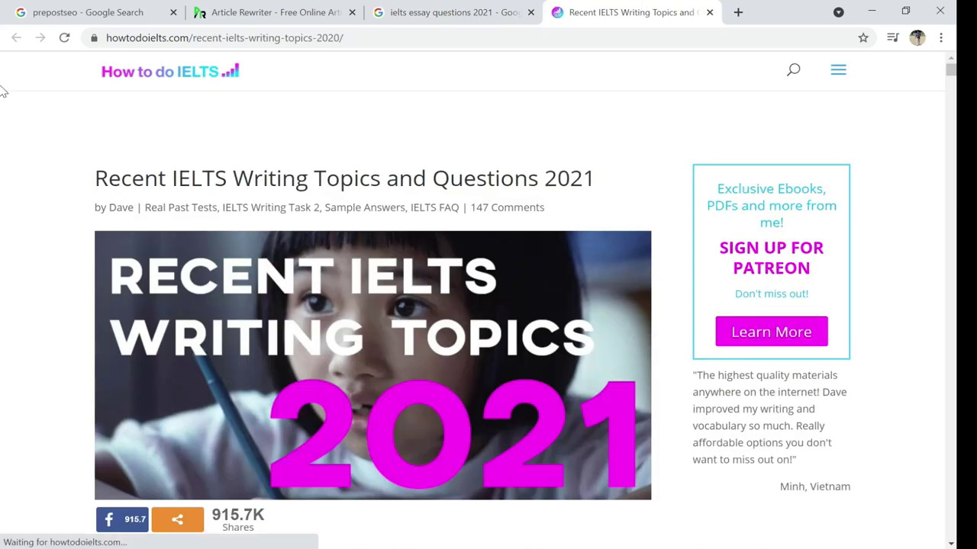
{"action": "left_click_drag", "start_coordinate": [950, 67], "coordinate": [953, 88]}
{"action": "left_click", "coordinate": [225, 200]}
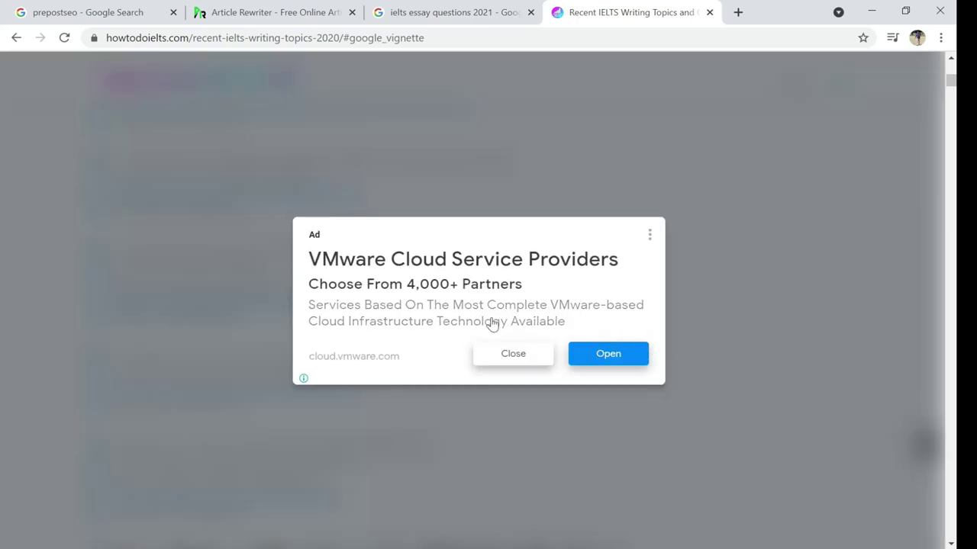
{"action": "left_click", "coordinate": [521, 360]}
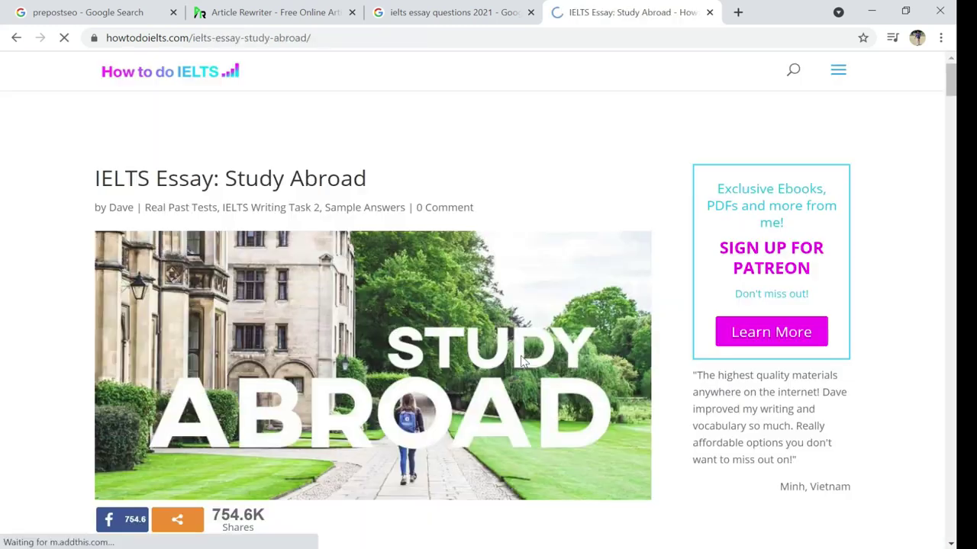
Copy the Study Abroad essay's first two paragraphs, from "Many believe" to "fellow citizens.", into the Article Rewriter's original content.
{"action": "left_click_drag", "start_coordinate": [950, 76], "coordinate": [951, 128]}
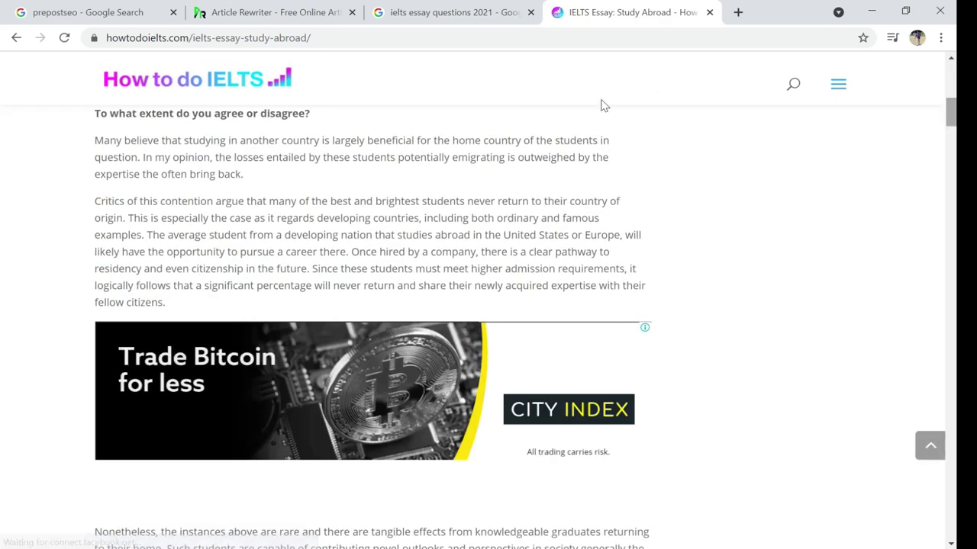
{"action": "left_click_drag", "start_coordinate": [96, 141], "coordinate": [211, 425]}
{"action": "key", "text": "ctrl+c"}
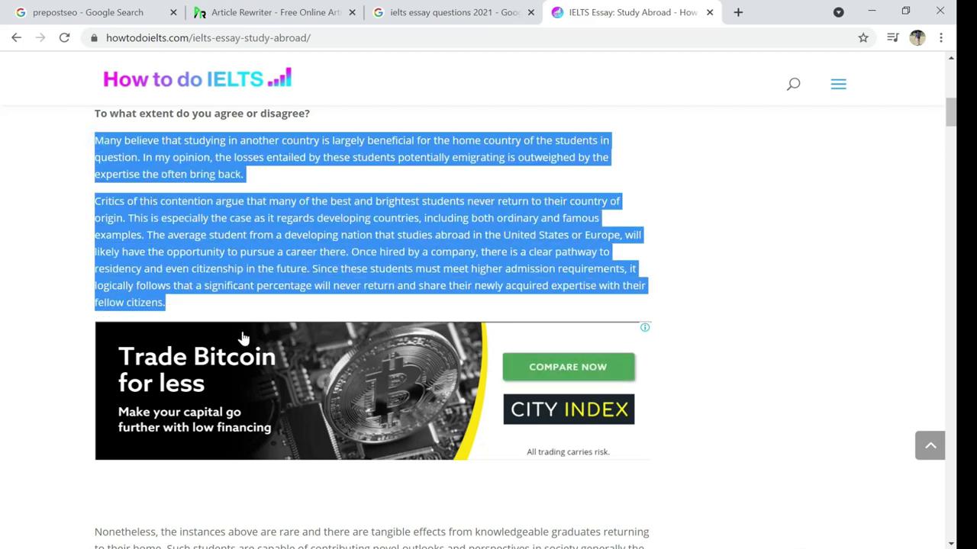
{"action": "left_click", "coordinate": [244, 12]}
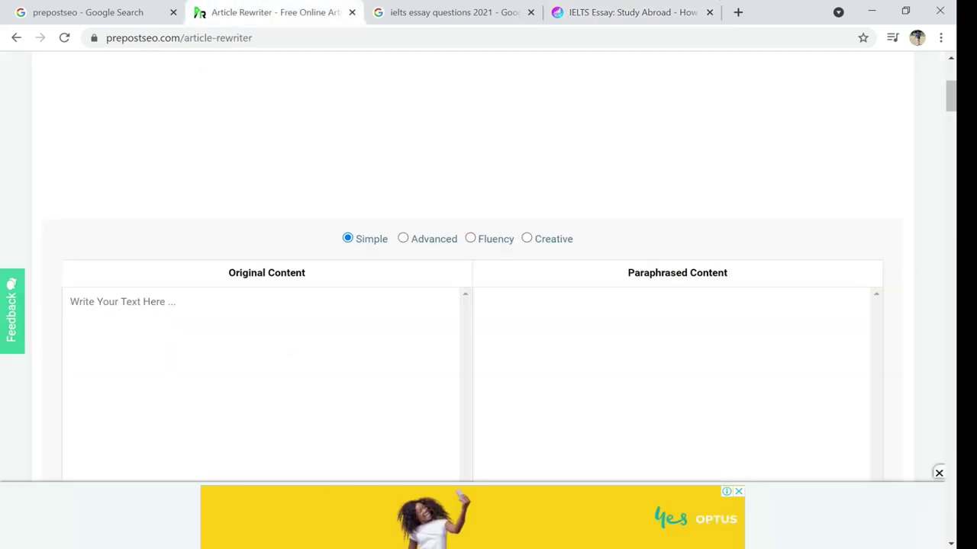
{"action": "key", "text": "ctrl+v"}
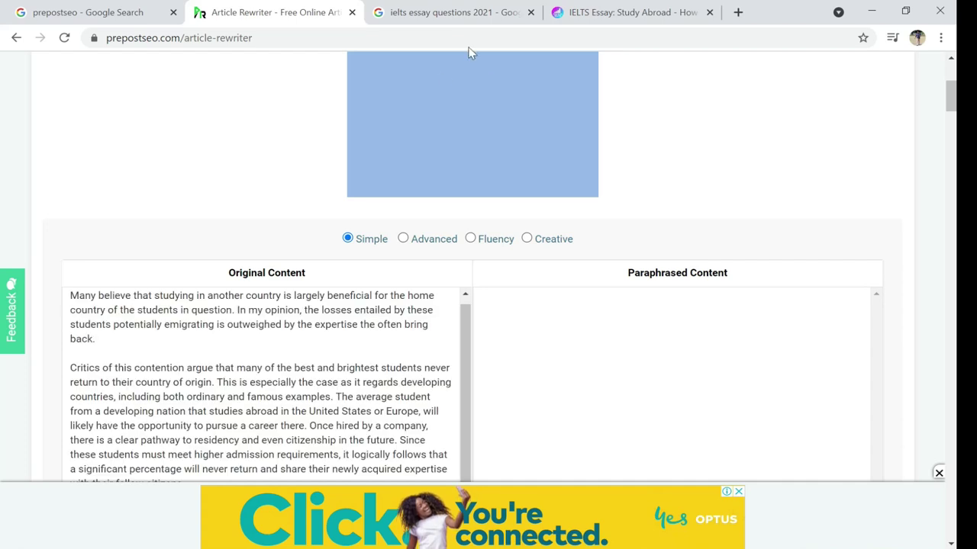
Append the Study Abroad essay's last two paragraphs, from "Nonetheless" to "state scholarships.", to the Article Rewriter's original content.
{"action": "left_click", "coordinate": [631, 9]}
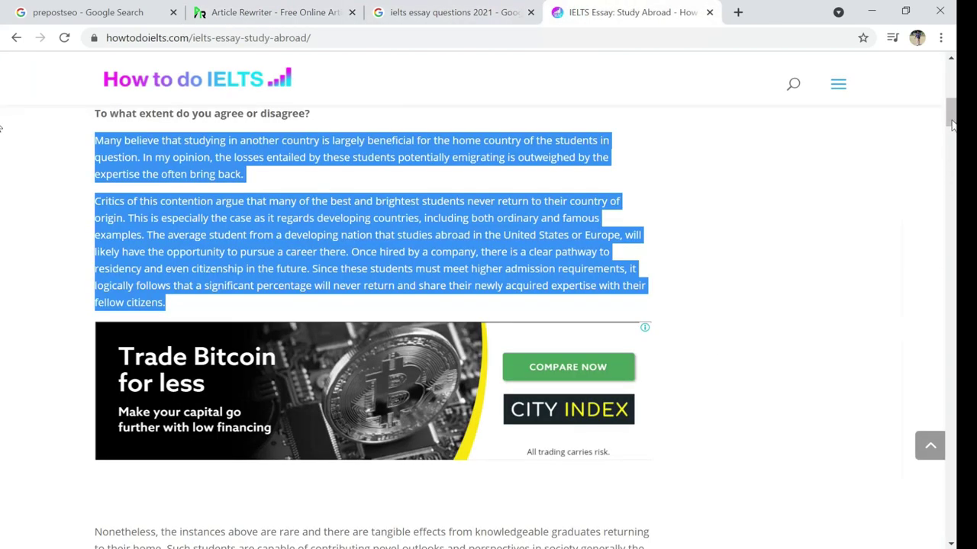
{"action": "left_click_drag", "start_coordinate": [951, 125], "coordinate": [952, 130]}
{"action": "left_click_drag", "start_coordinate": [952, 137], "coordinate": [924, 142]}
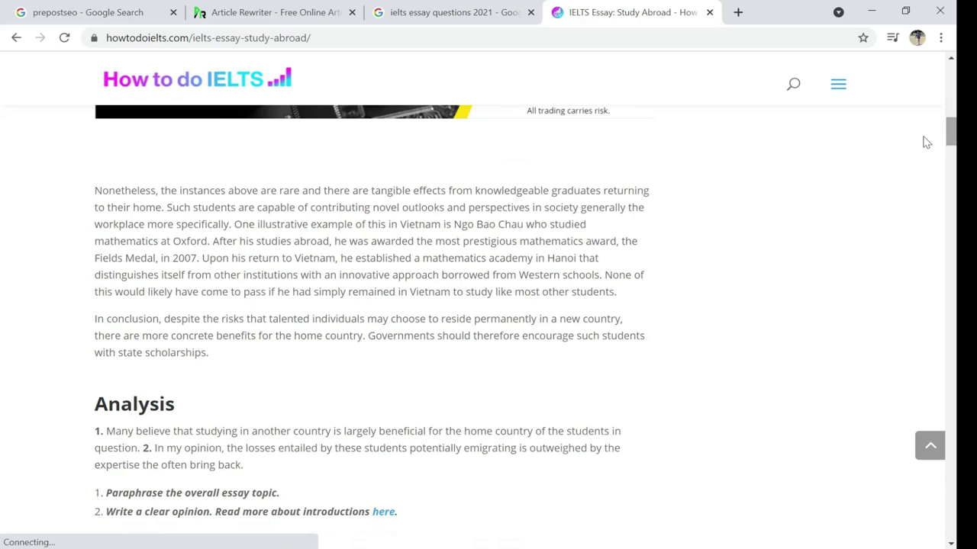
{"action": "left_click_drag", "start_coordinate": [90, 189], "coordinate": [224, 353]}
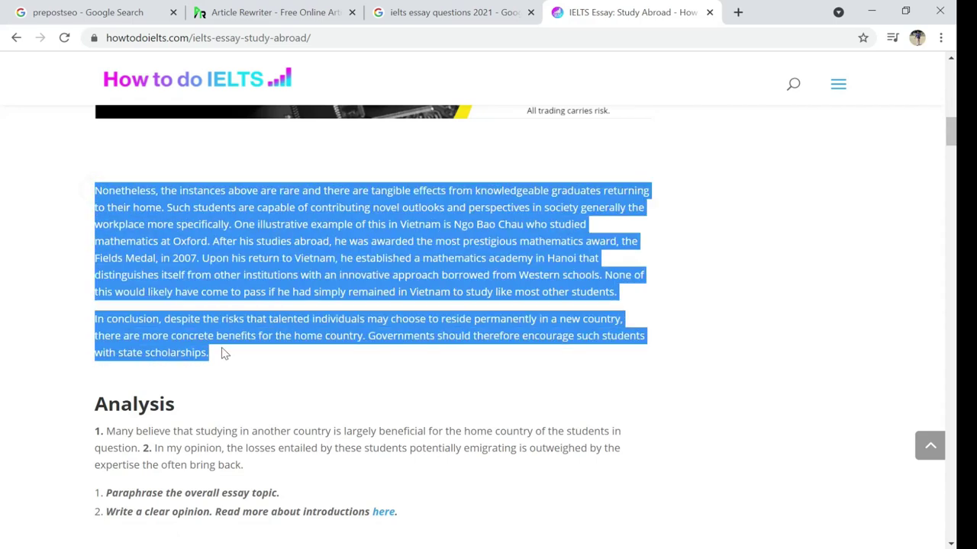
{"action": "left_click", "coordinate": [290, 7]}
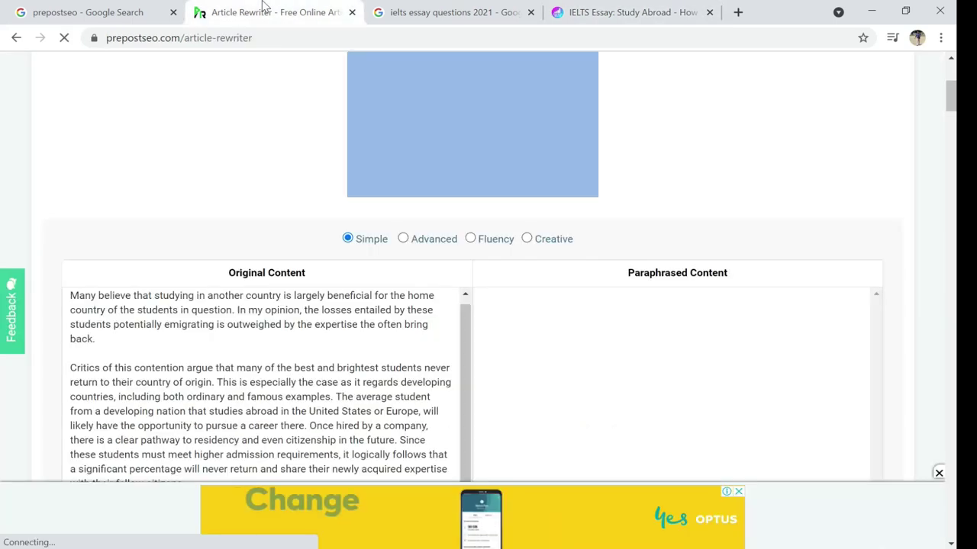
{"action": "left_click_drag", "start_coordinate": [469, 334], "coordinate": [470, 341]}
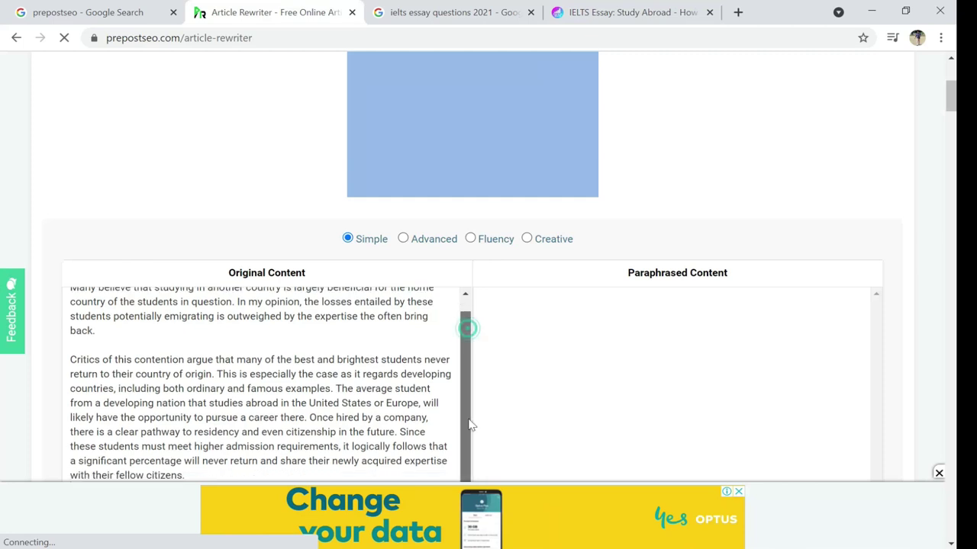
{"action": "scroll", "coordinate": [952, 97], "scroll_direction": "down", "scroll_amount": 3}
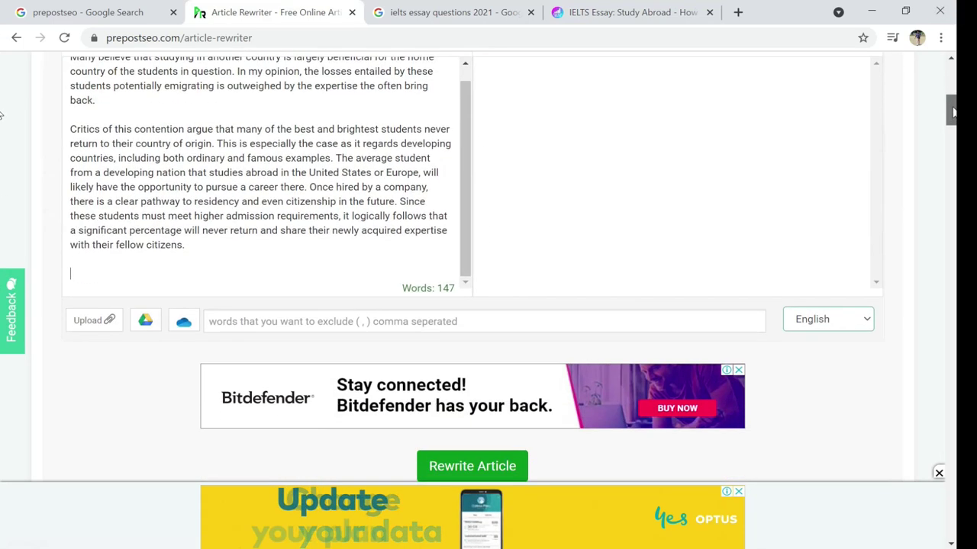
{"action": "left_click", "coordinate": [277, 288]}
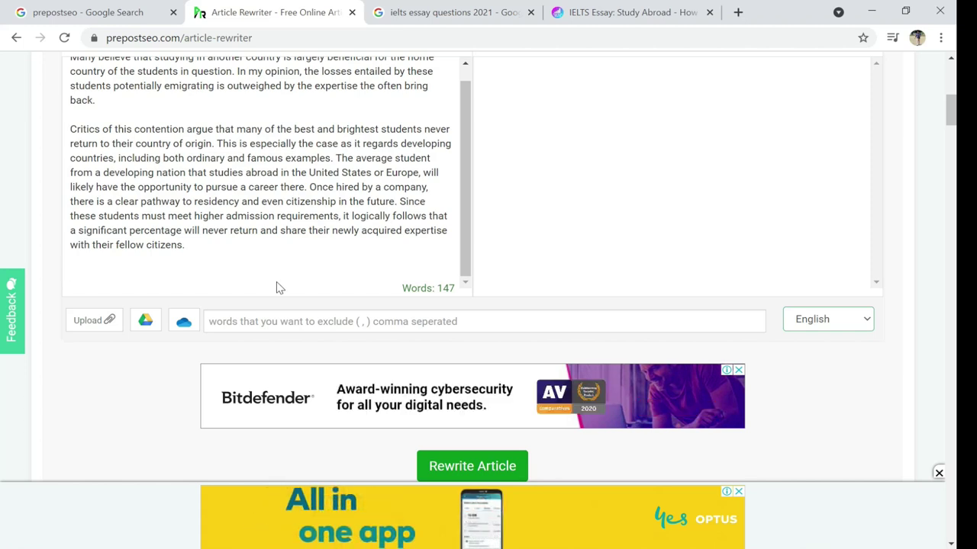
{"action": "scroll", "coordinate": [277, 287], "scroll_direction": "down", "scroll_amount": 3}
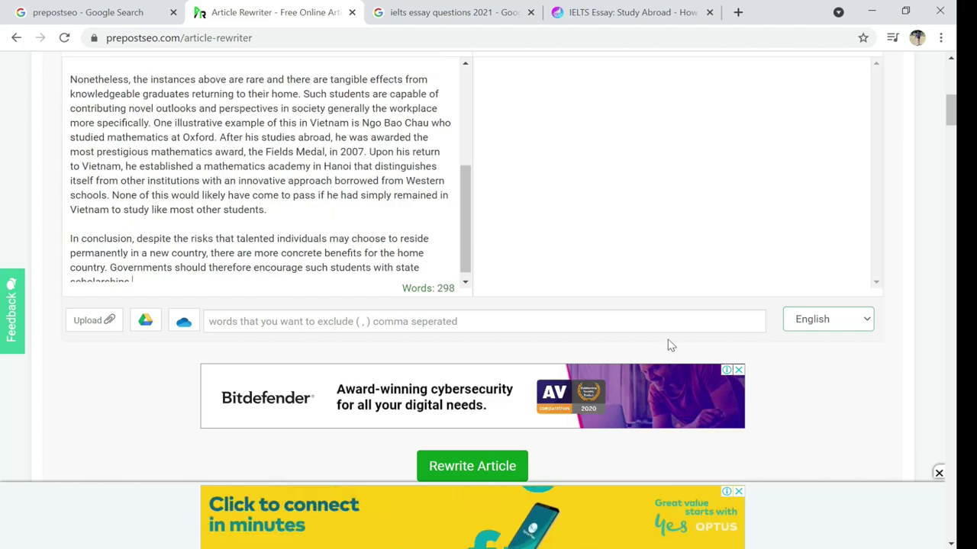
Rewrite the full essay in Simple mode and bring up its paraphrased content.
{"action": "left_click_drag", "start_coordinate": [951, 116], "coordinate": [951, 134]}
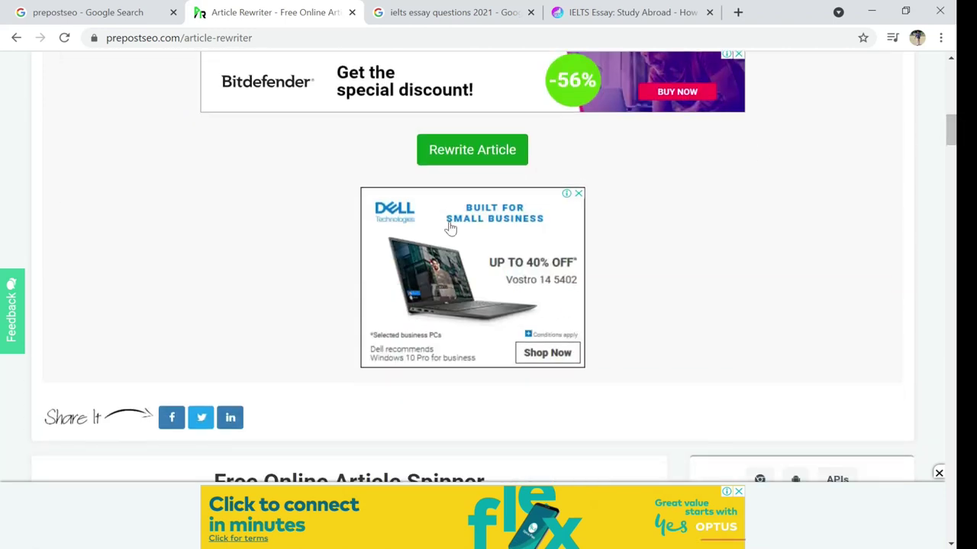
{"action": "left_click", "coordinate": [461, 165]}
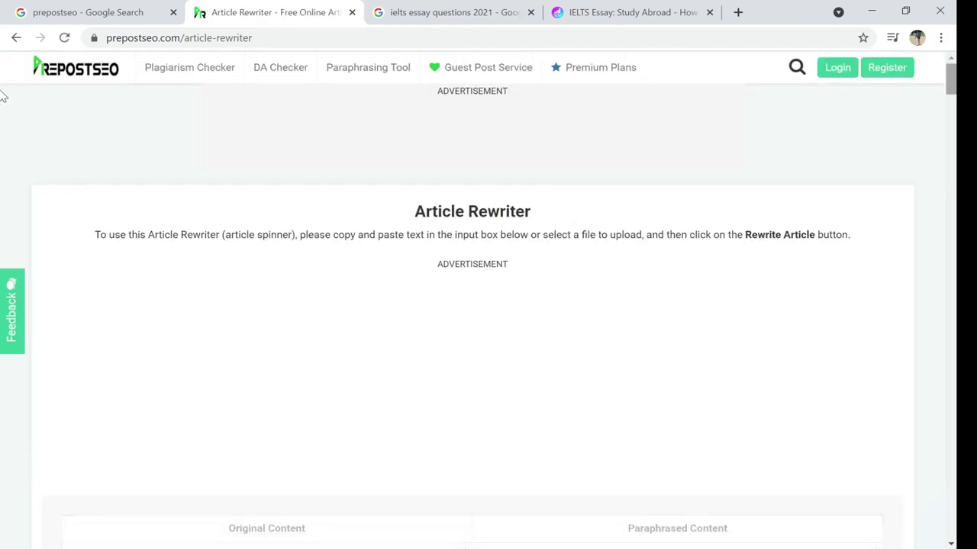
{"action": "left_click_drag", "start_coordinate": [953, 91], "coordinate": [915, 122]}
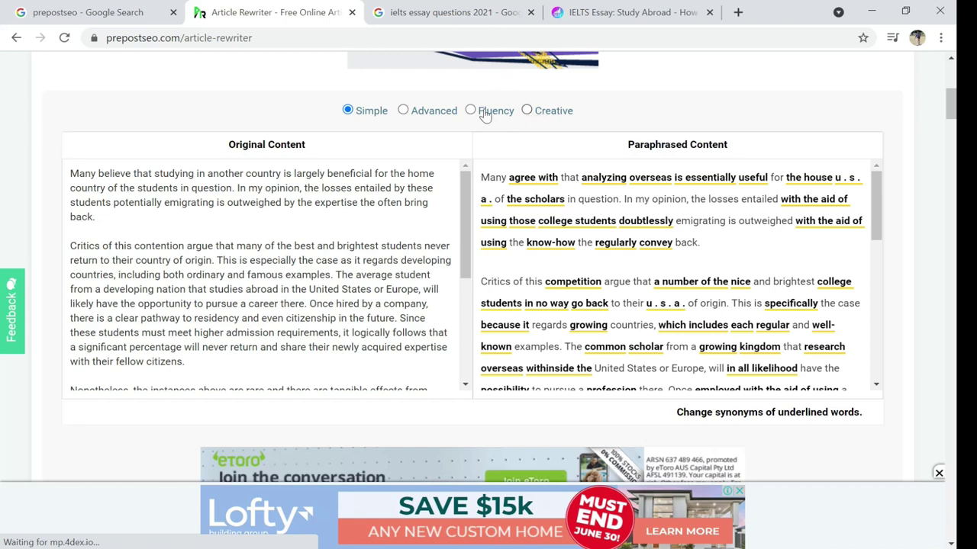
Switch the rewriting mode to Advanced, rewrite the essay, and bring up the paraphrased content.
{"action": "left_click", "coordinate": [421, 114]}
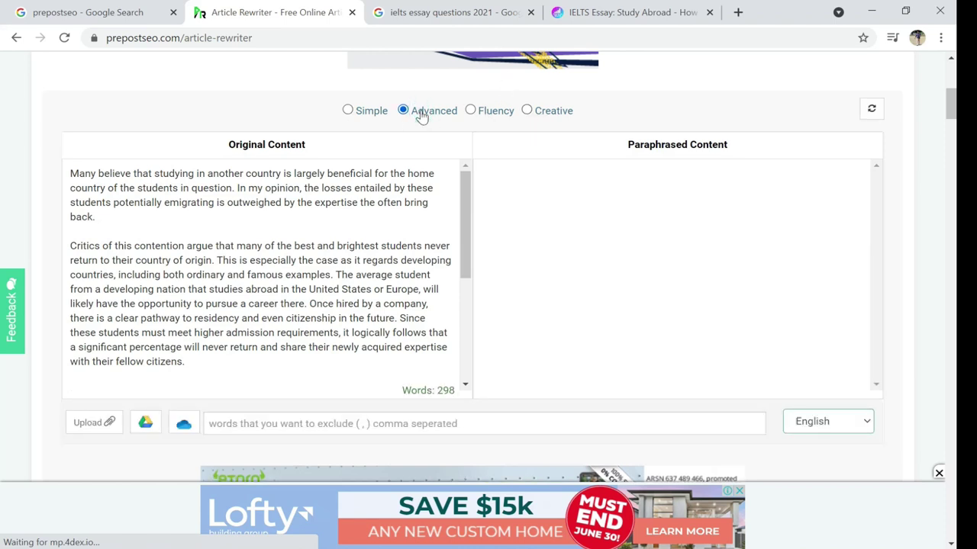
{"action": "mouse_move", "coordinate": [950, 105]}
{"action": "left_mouse_down"}
{"action": "mouse_move", "coordinate": [948, 160]}
{"action": "mouse_move", "coordinate": [949, 119]}
{"action": "left_mouse_up"}
{"action": "left_click", "coordinate": [467, 333]}
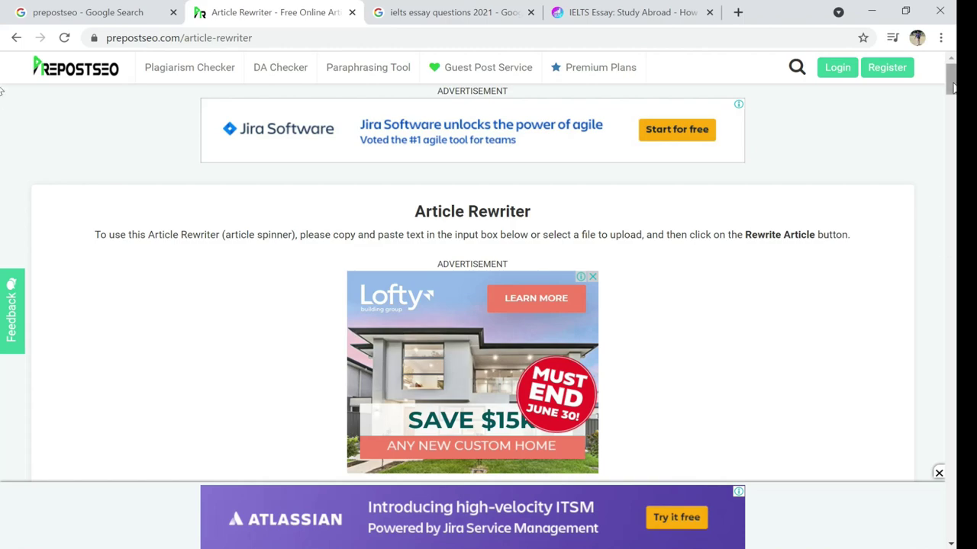
{"action": "left_click_drag", "start_coordinate": [952, 87], "coordinate": [951, 111]}
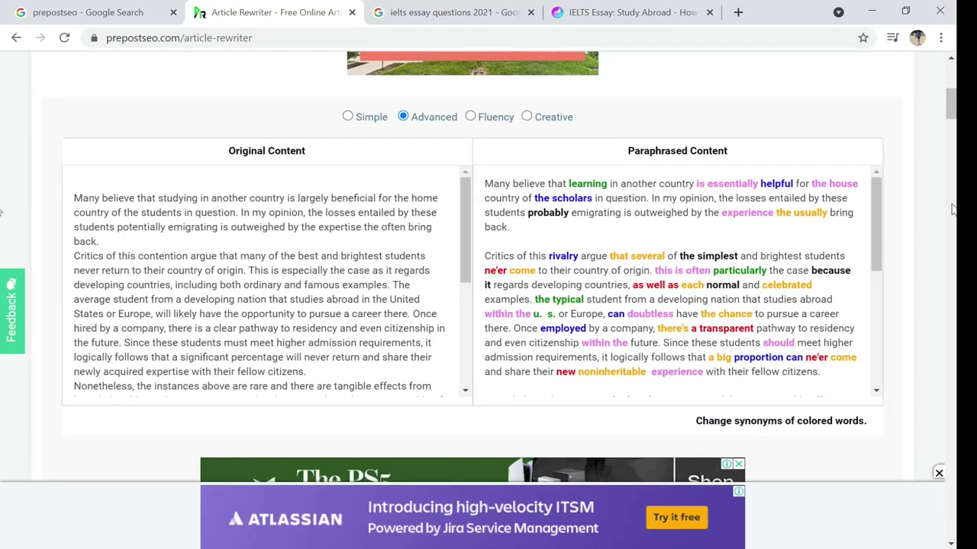
Copy the entire Advanced paraphrase into the text box of Prepostseo's Plagiarism Checker.
{"action": "left_click_drag", "start_coordinate": [484, 183], "coordinate": [832, 381]}
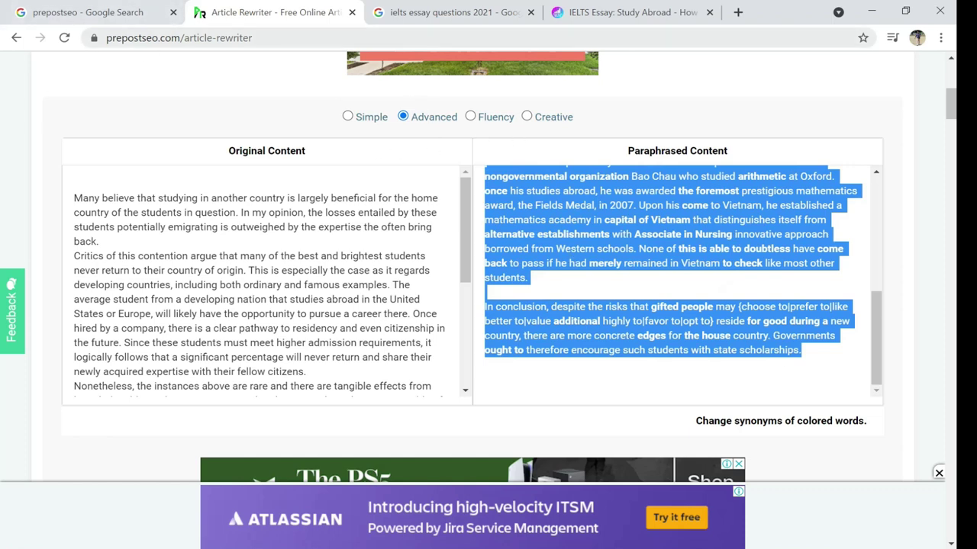
{"action": "left_click", "coordinate": [185, 37]}
{"action": "left_click_drag", "start_coordinate": [311, 38], "coordinate": [250, 38]}
{"action": "key", "text": "BackSpace"}
{"action": "key", "text": "BackSpace"}
{"action": "key", "text": "Return"}
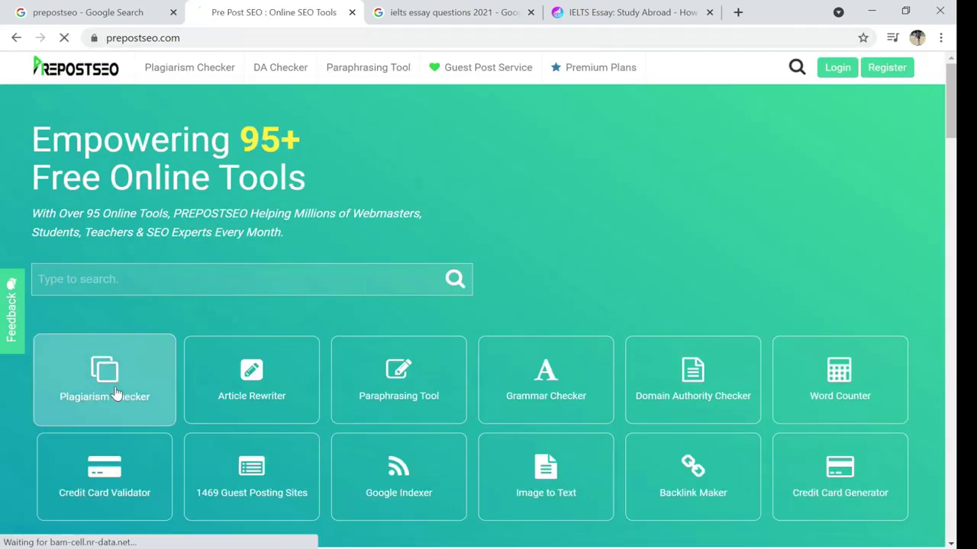
{"action": "left_click", "coordinate": [116, 393]}
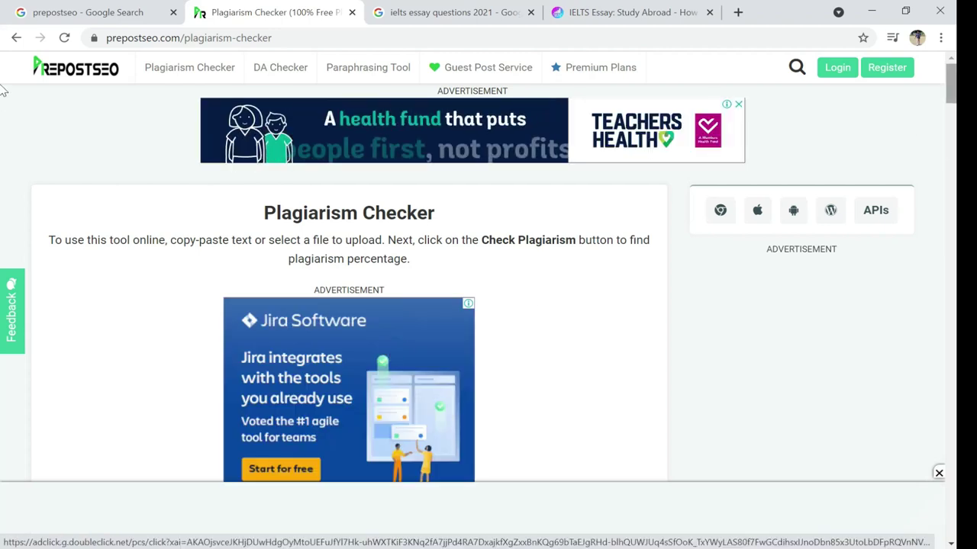
{"action": "left_click_drag", "start_coordinate": [953, 84], "coordinate": [953, 112]}
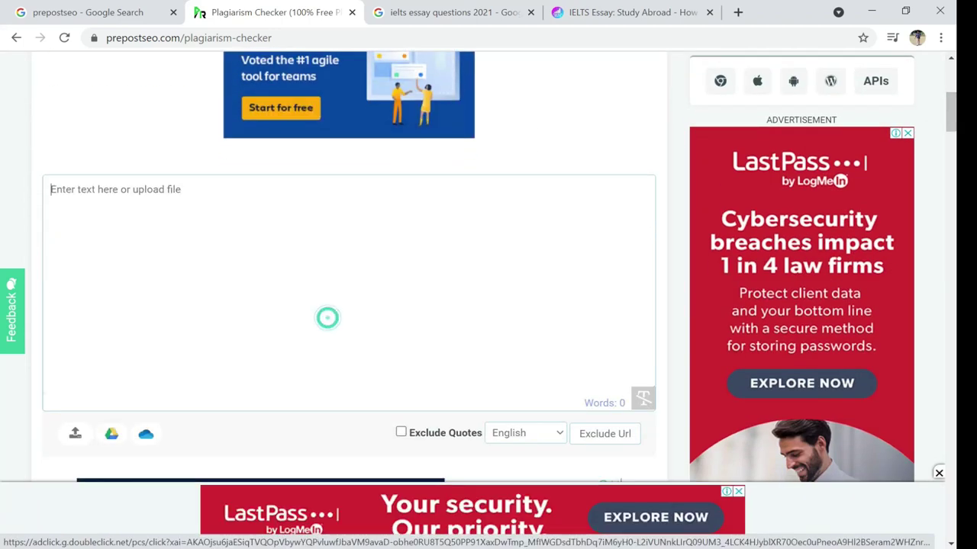
{"action": "key", "text": "ctrl+v"}
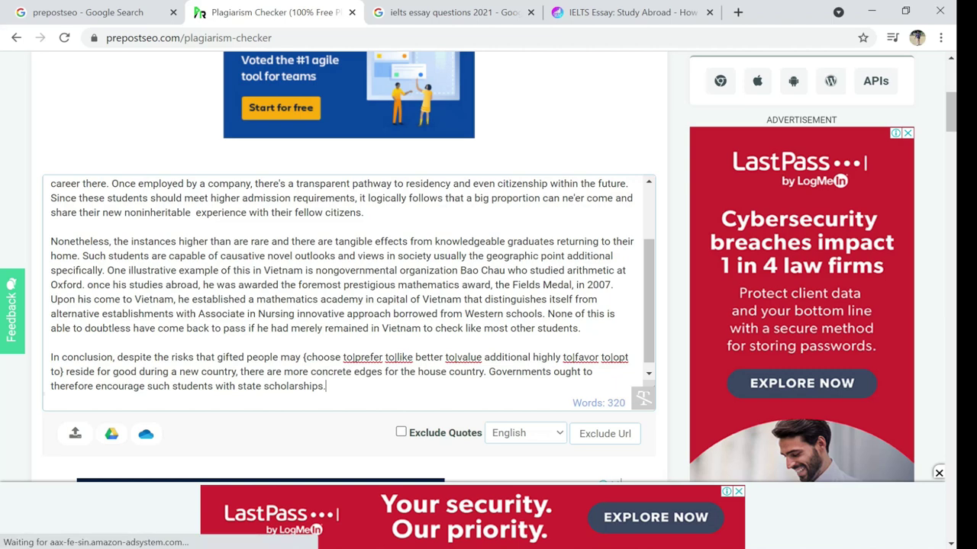
Run the plagiarism check on the pasted essay and review the report through to the essay's conclusion.
{"action": "left_click_drag", "start_coordinate": [952, 122], "coordinate": [952, 142]}
{"action": "left_click", "coordinate": [384, 325]}
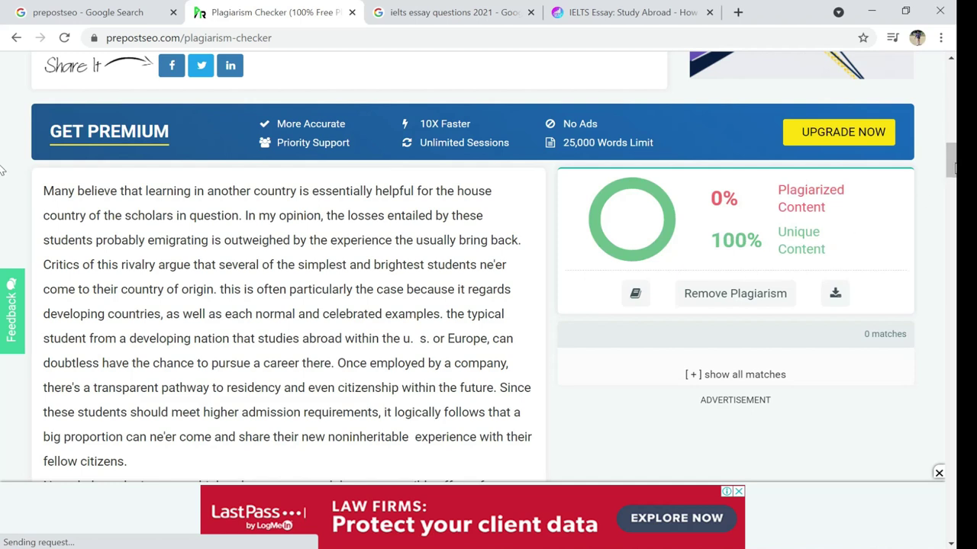
{"action": "left_click_drag", "start_coordinate": [950, 159], "coordinate": [945, 194]}
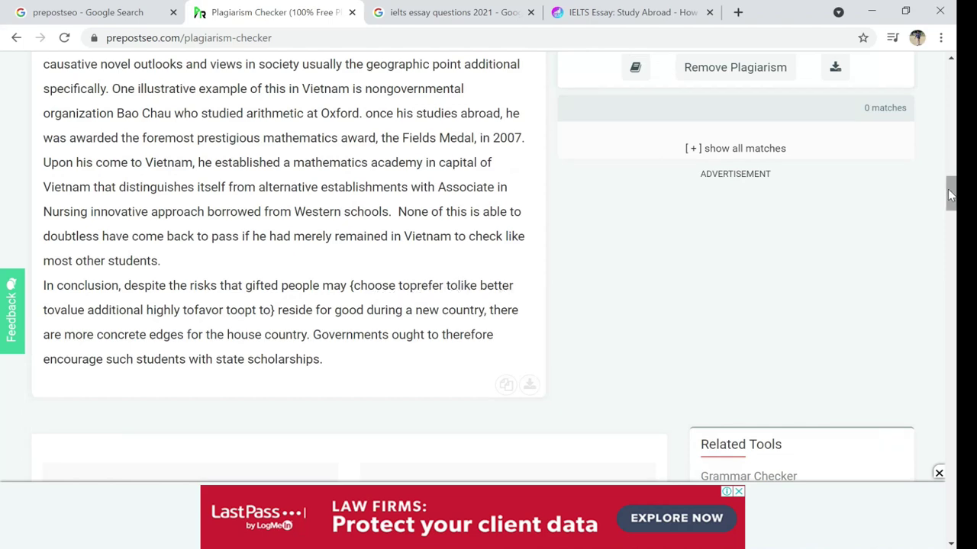
{"action": "left_click_drag", "start_coordinate": [950, 195], "coordinate": [939, 69]}
Search Google for "freelancing content writer pay" in a new browser tab.
{"action": "left_click", "coordinate": [736, 12]}
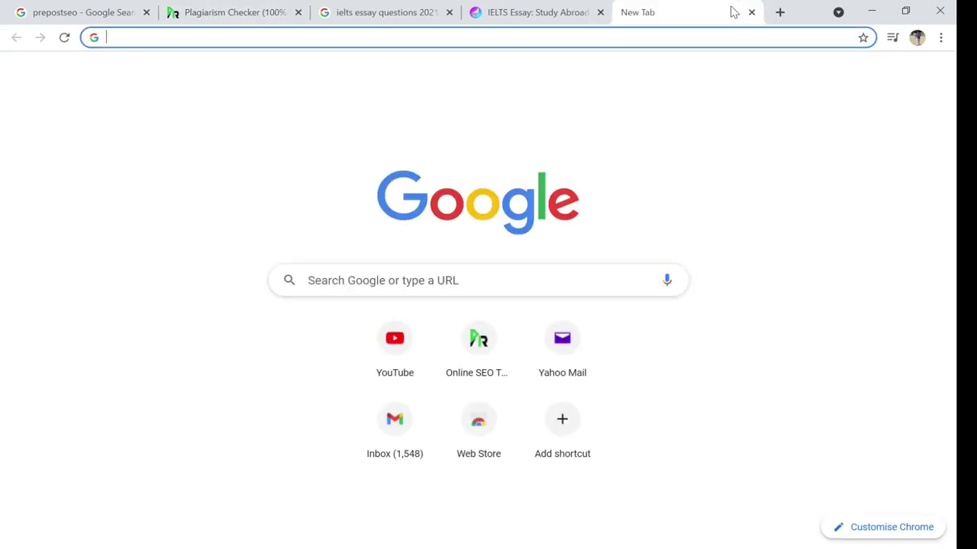
{"action": "type", "text": "freelan"}
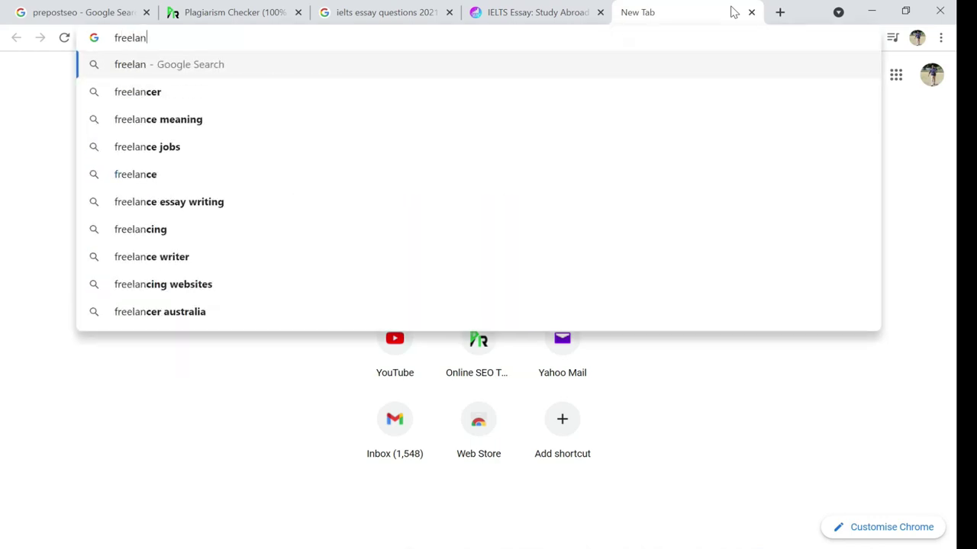
{"action": "type", "text": "cing cont"}
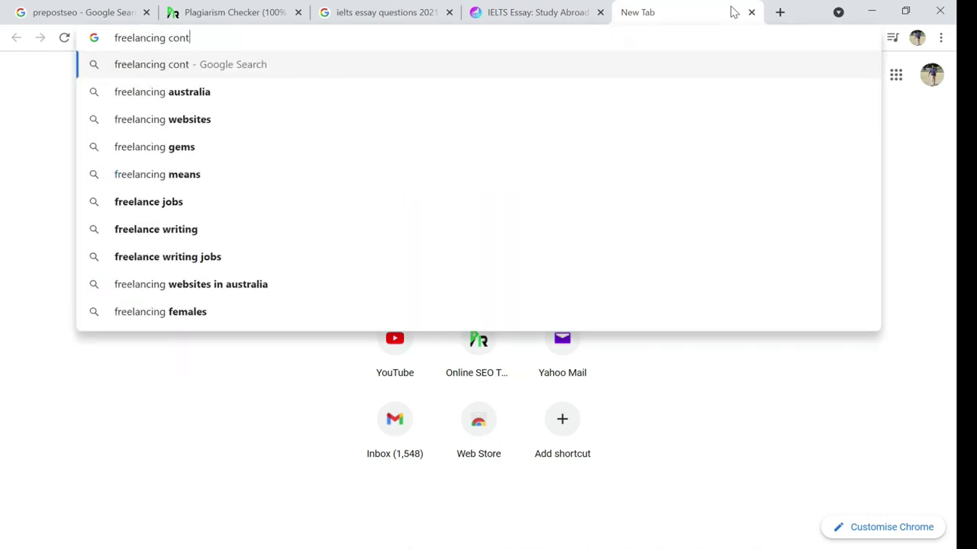
{"action": "type", "text": "ent writer "}
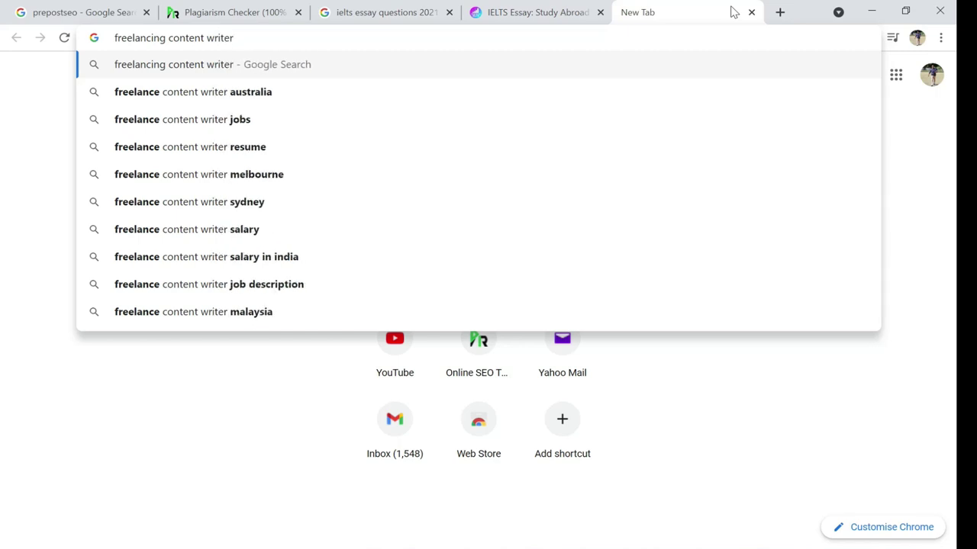
{"action": "type", "text": "pay"}
{"action": "key", "text": "Return"}
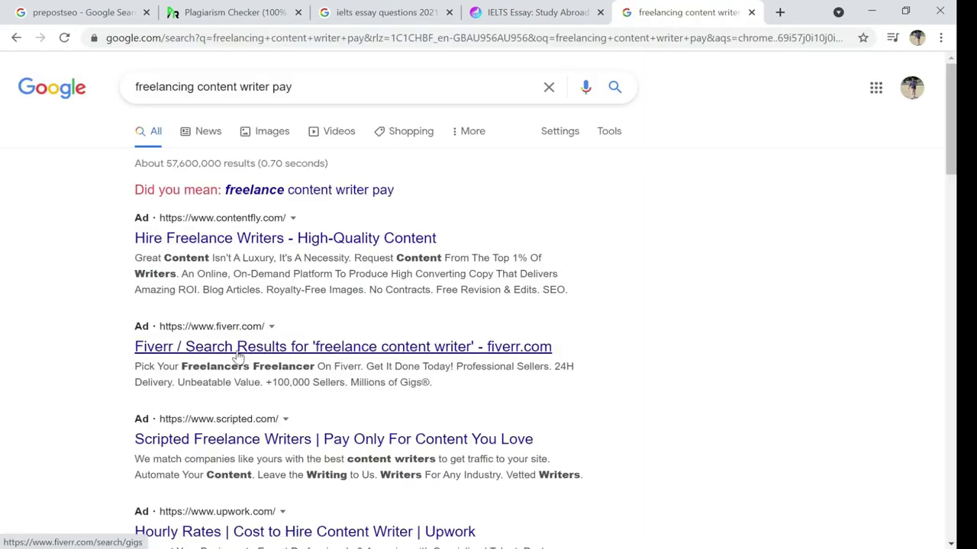
Open the Fiverr and Upwork content writer results in new tabs, go to Fiverr, and dismiss its join prompt.
{"action": "middle_click", "coordinate": [238, 355]}
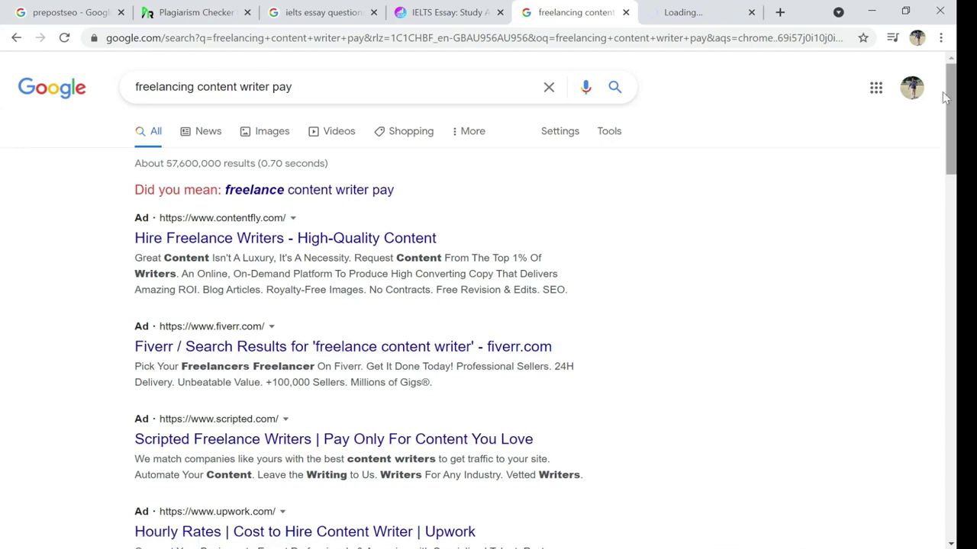
{"action": "middle_click", "coordinate": [522, 444]}
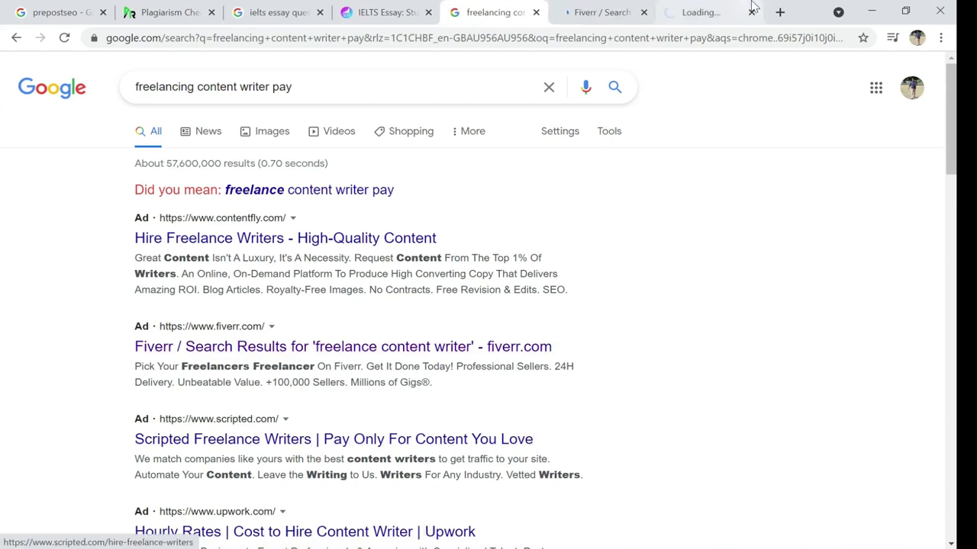
{"action": "left_click", "coordinate": [603, 12]}
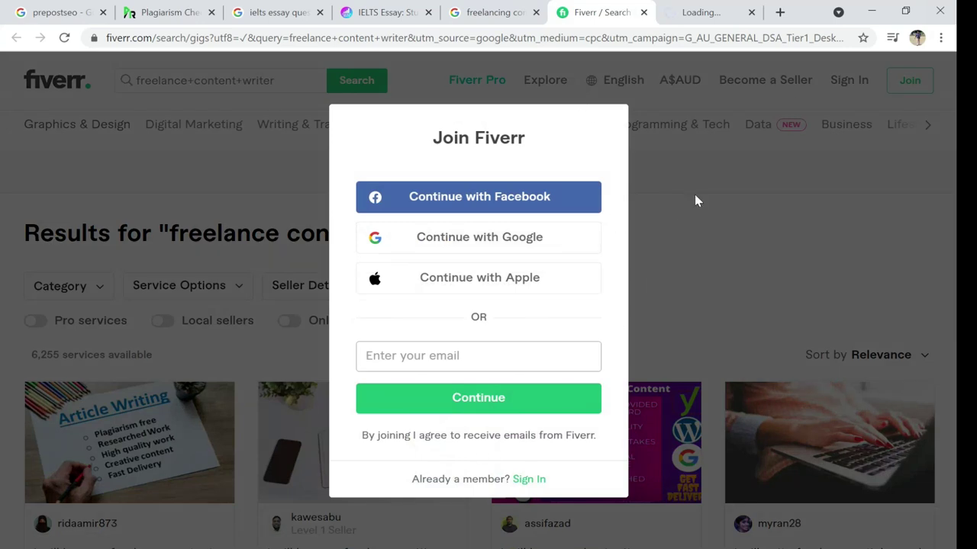
{"action": "left_click", "coordinate": [695, 201]}
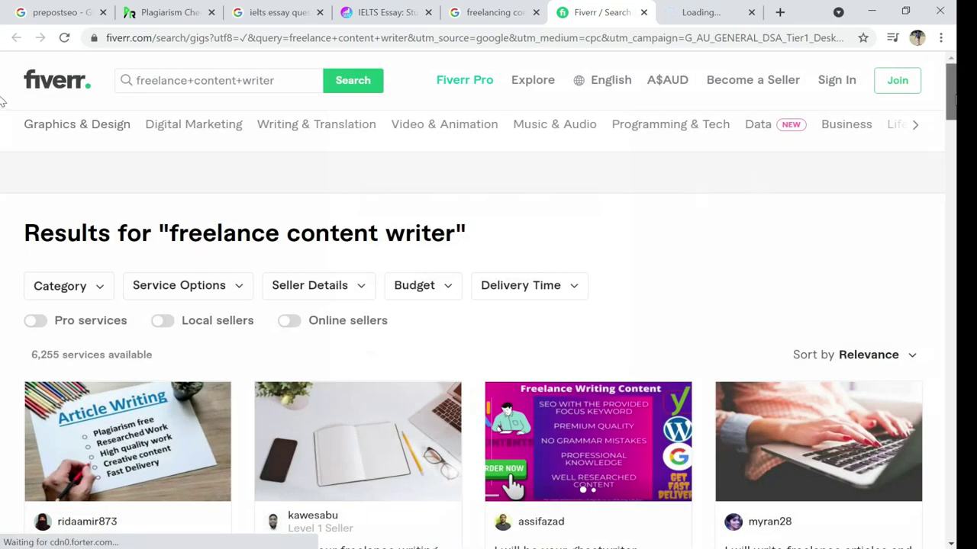
Examine the starting prices of Fiverr's freelance content writer gigs, and switch to Upwork's content writer cost page.
{"action": "scroll", "coordinate": [428, 344], "scroll_direction": "down", "scroll_amount": 3}
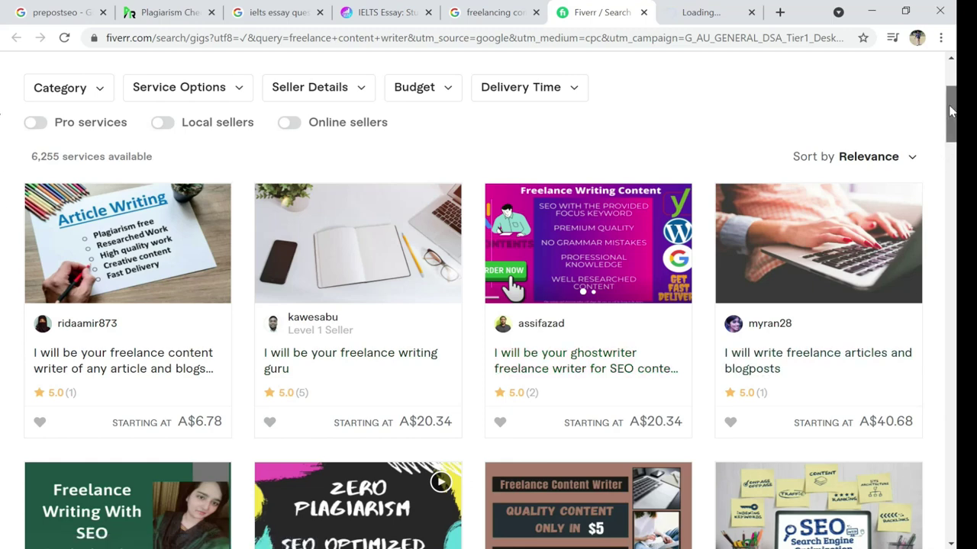
{"action": "scroll", "coordinate": [949, 128], "scroll_direction": "down", "scroll_amount": 4}
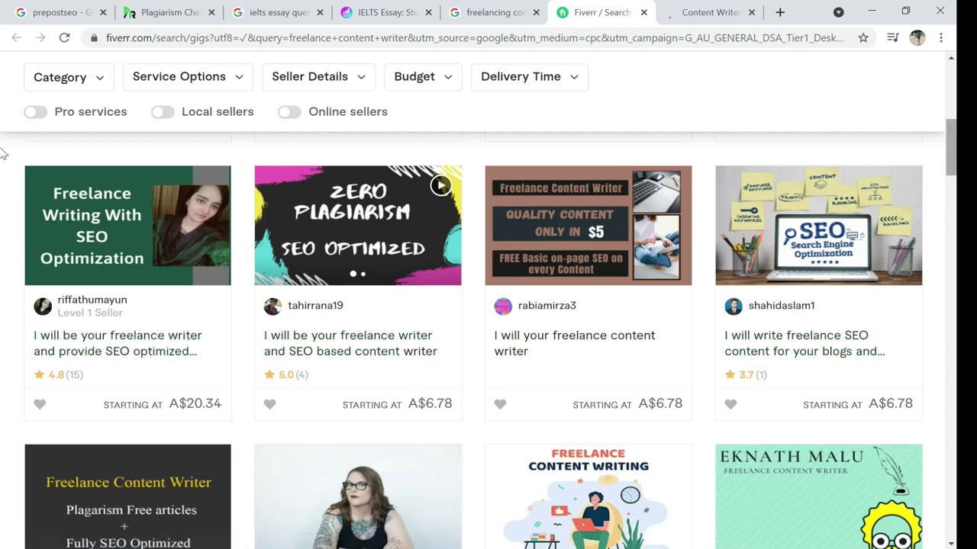
{"action": "scroll", "coordinate": [779, 252], "scroll_direction": "down", "scroll_amount": 3}
{"action": "scroll", "coordinate": [778, 252], "scroll_direction": "up", "scroll_amount": 2}
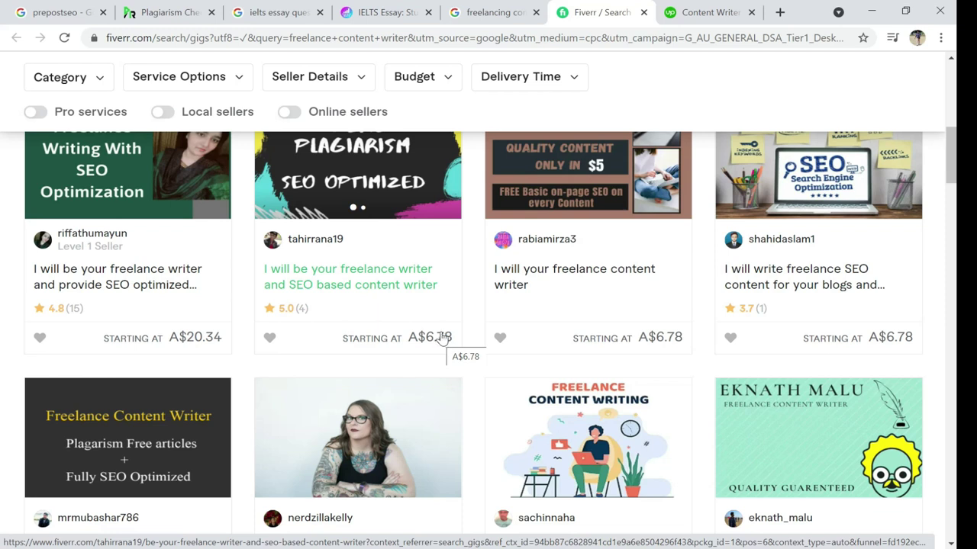
{"action": "left_click_drag", "start_coordinate": [951, 147], "coordinate": [953, 84]}
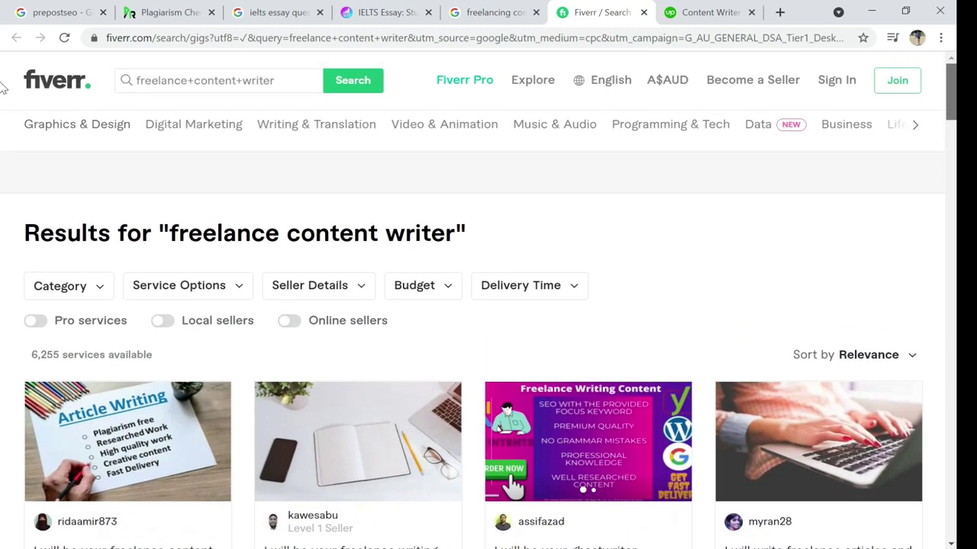
{"action": "key", "text": "ctrl+Tab"}
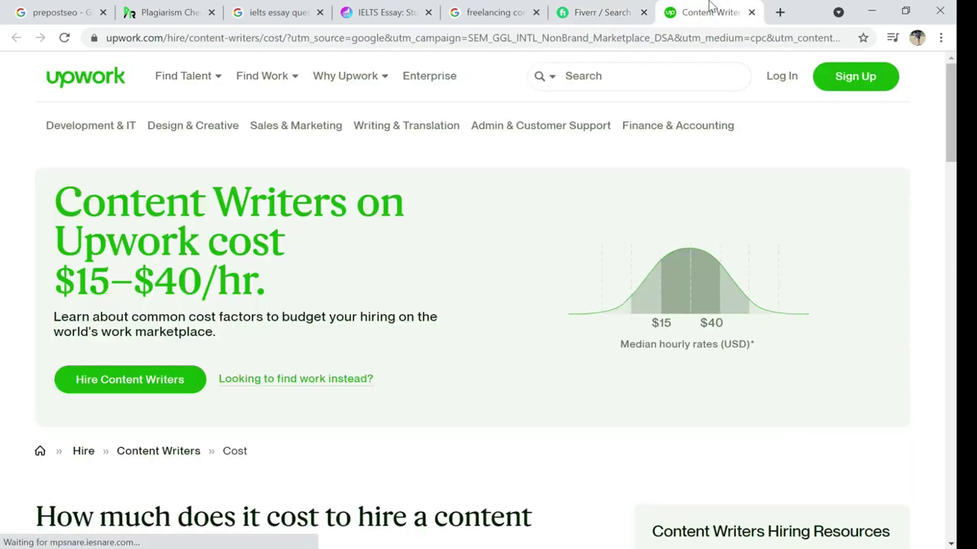
Examine Upwork's content writer cost guide and its example jobs with hourly rates, dismissing the Google sign-in prompt.
{"action": "scroll", "coordinate": [3, 138], "scroll_direction": "down", "scroll_amount": 5}
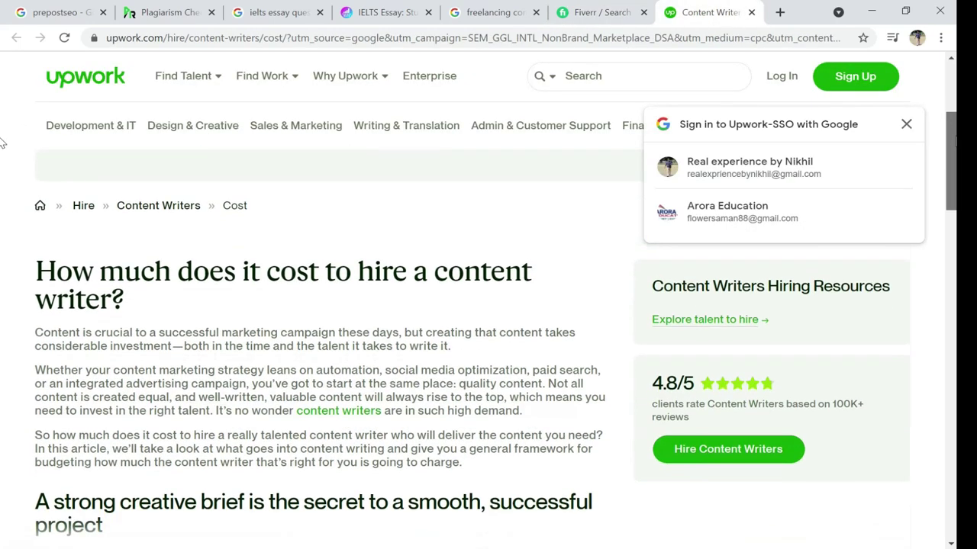
{"action": "scroll", "coordinate": [3, 245], "scroll_direction": "down", "scroll_amount": 5}
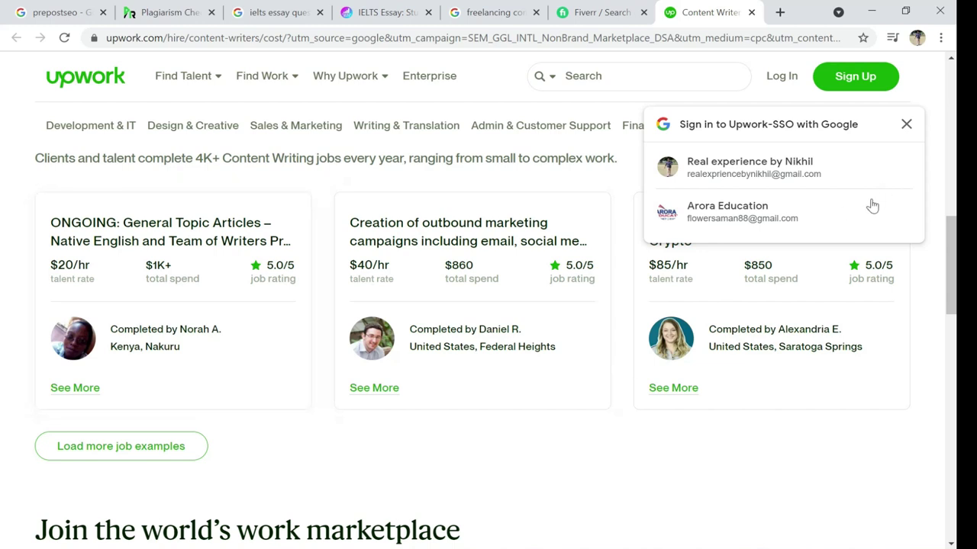
{"action": "left_click", "coordinate": [908, 124]}
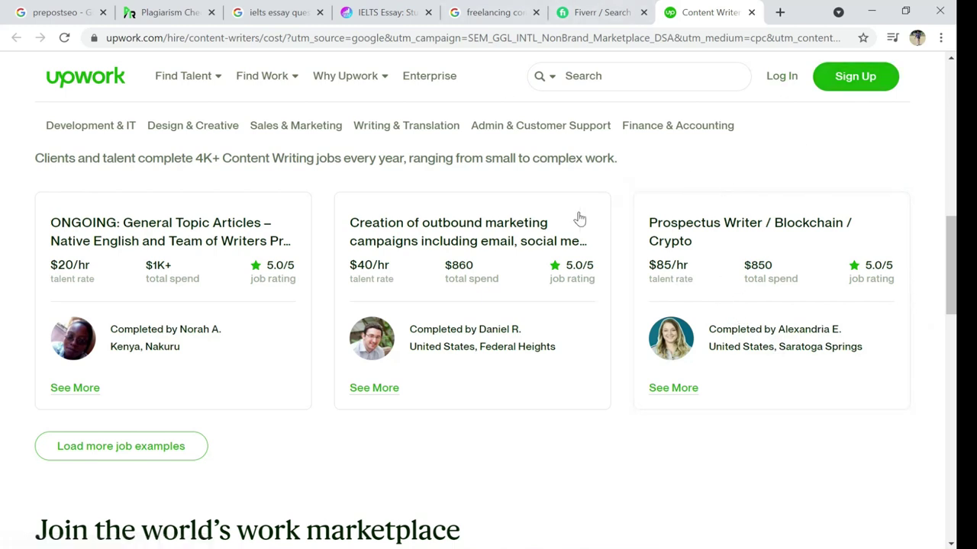
{"action": "key", "text": "XF86AudioRaiseVolume"}
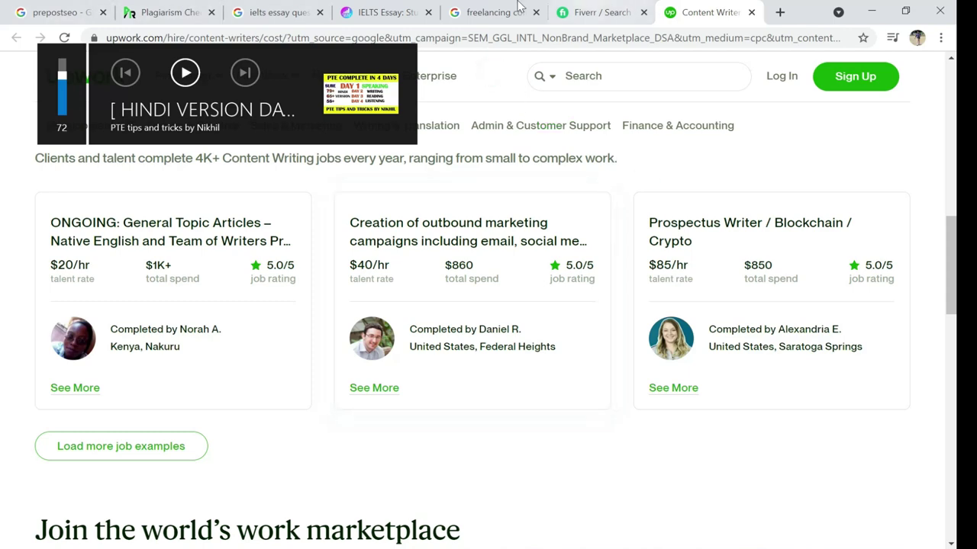
Switch to Wondershare Filmora and open its recording options.
{"action": "left_click", "coordinate": [458, 8]}
{"action": "key", "text": "alt+Tab"}
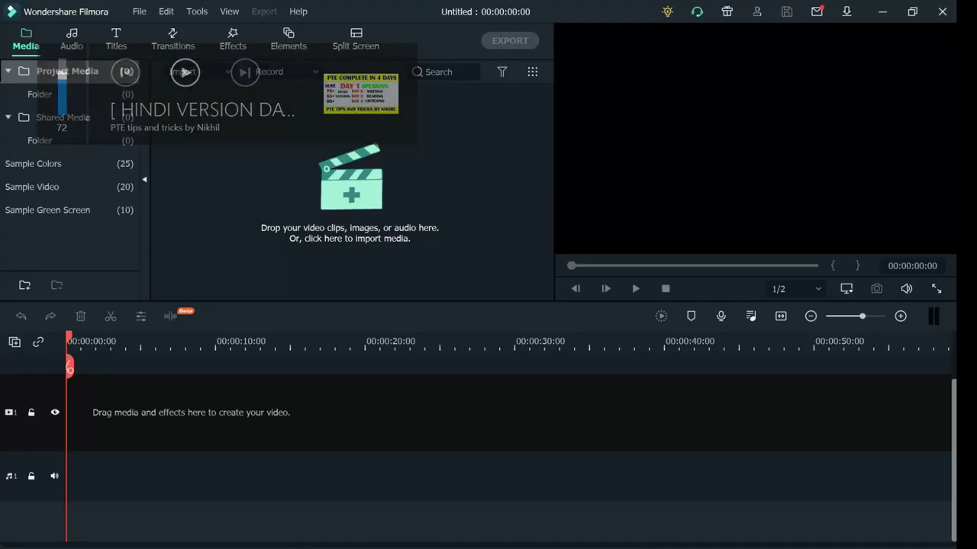
{"action": "left_click", "coordinate": [285, 70]}
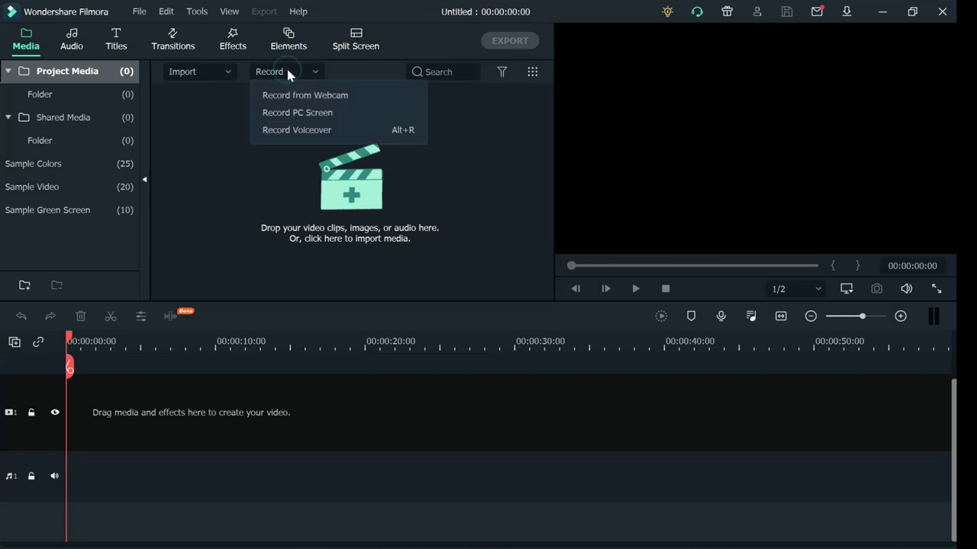